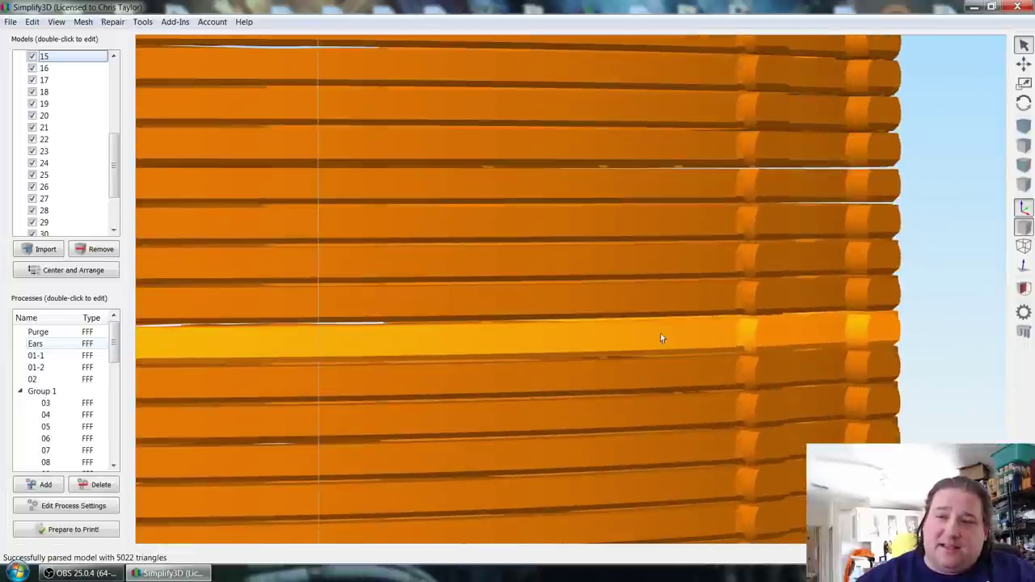
Step: Select neighbouring frames in the middle of the stack to examine the gaps between them
left_click(681, 307)
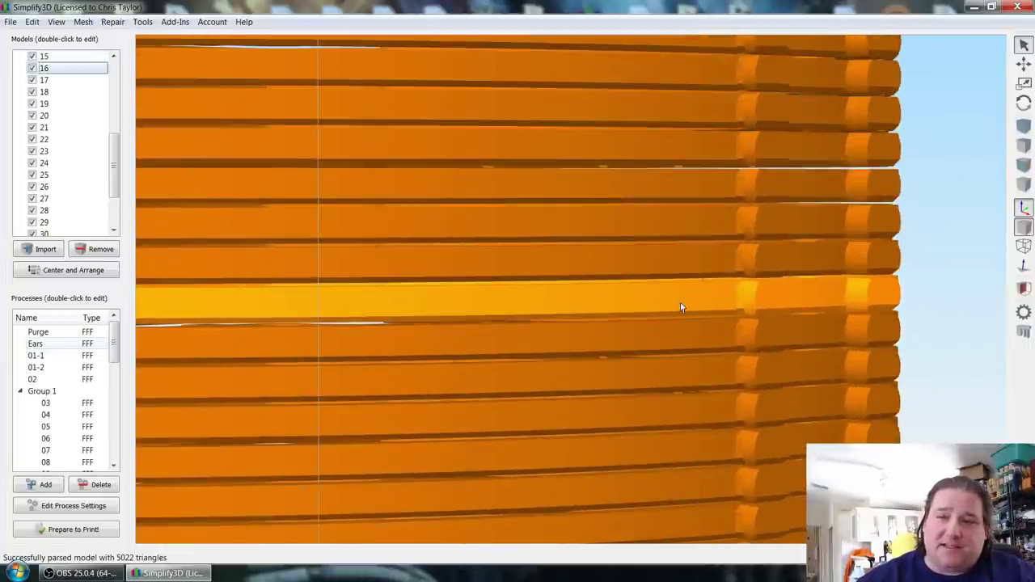
left_click(685, 338)
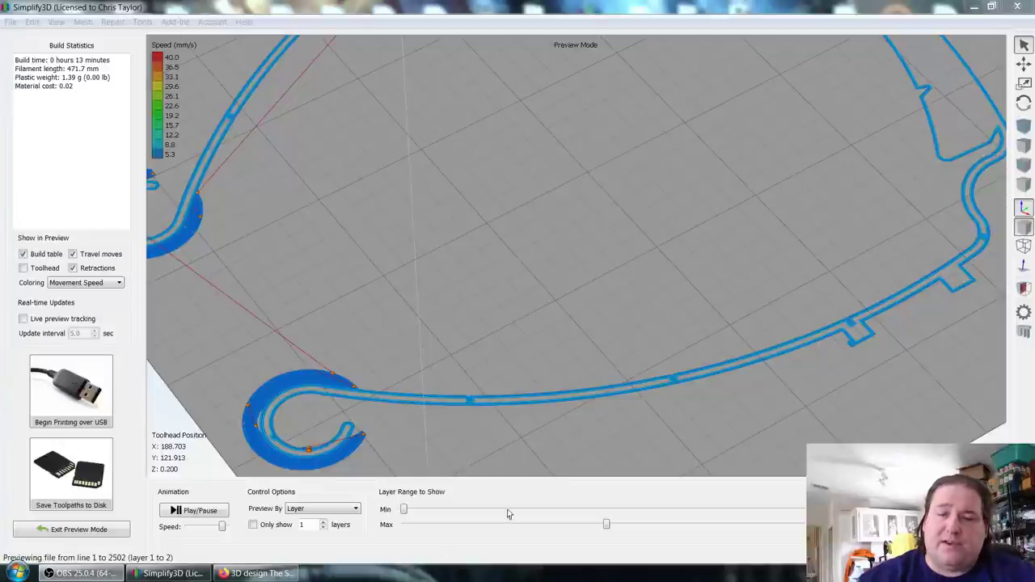
Step: Examine the two-layer toolpath preview around the frame's outer tabs, inner notches, internal slits and hooked ends
right_click_drag(861, 383, 815, 414)
left_click_drag(856, 376, 807, 390)
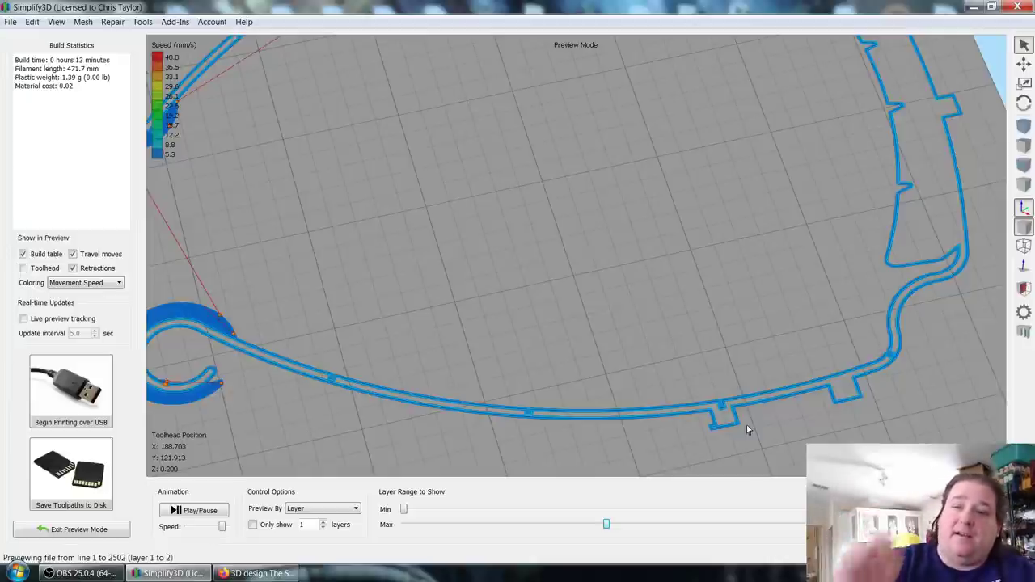
scroll(748, 431, "up", 5)
right_click_drag(746, 430, 579, 182)
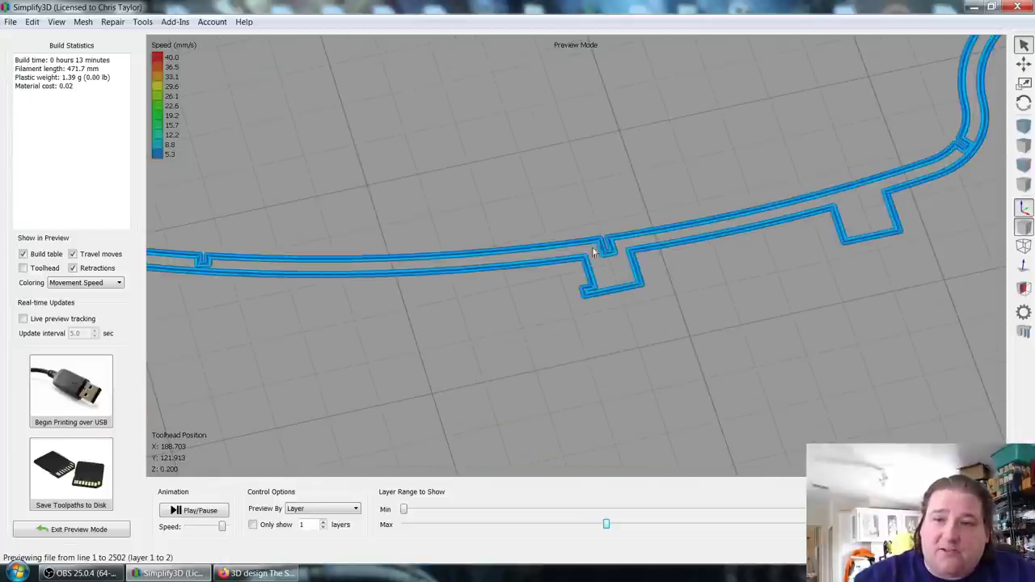
left_click_drag(270, 191, 820, 383)
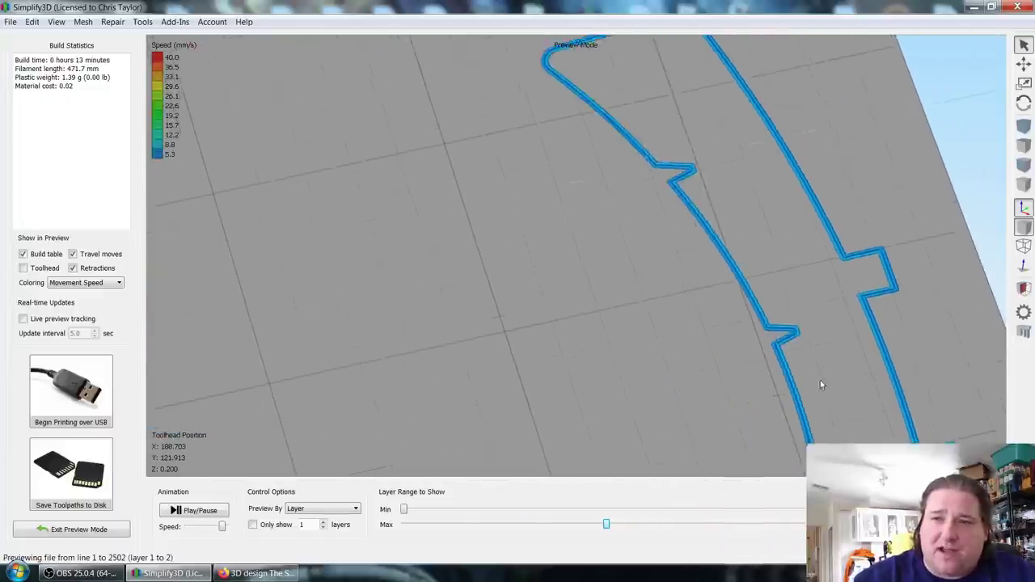
left_click_drag(774, 351, 600, 203)
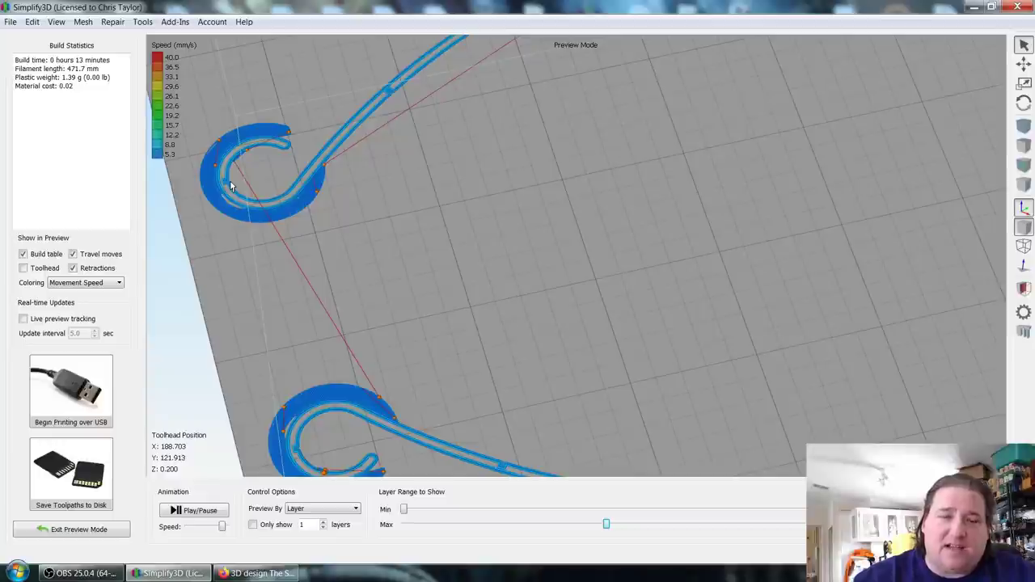
left_click_drag(728, 254, 625, 343)
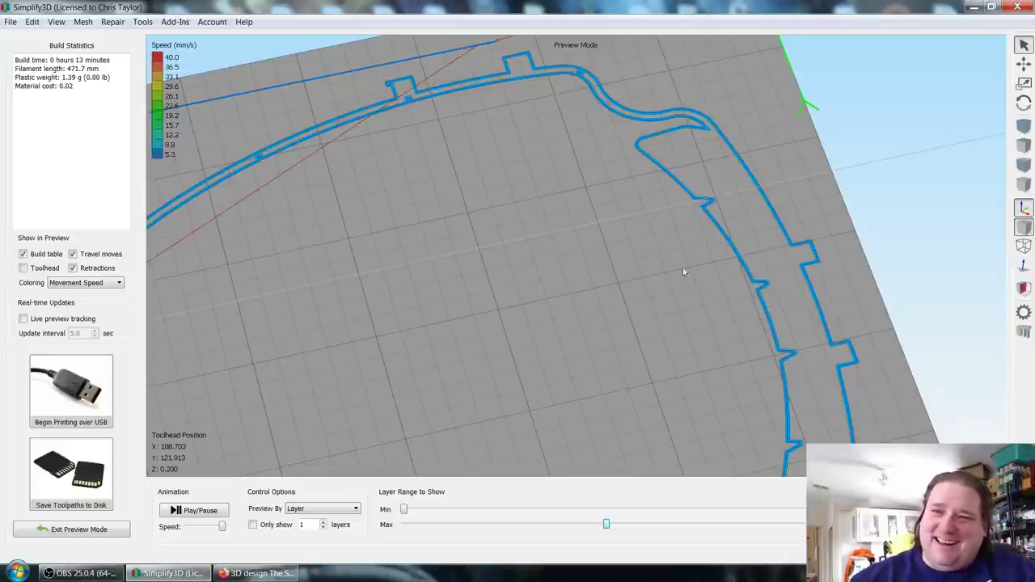
left_click_drag(713, 358, 723, 247)
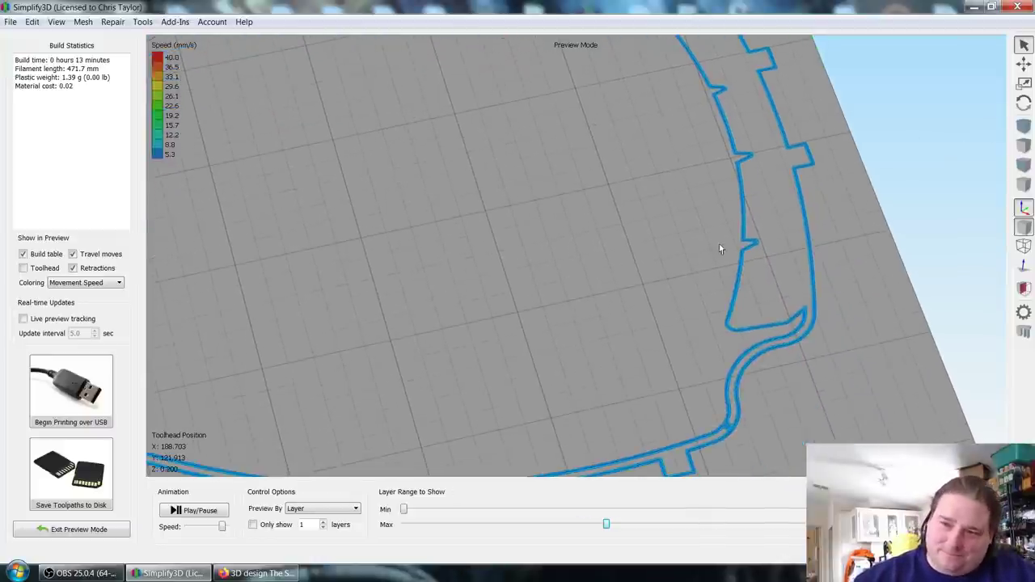
Step: Switch to the Tinkercad design and examine the thin wedge-shaped holes placed around the frame's inner edge
left_click(274, 575)
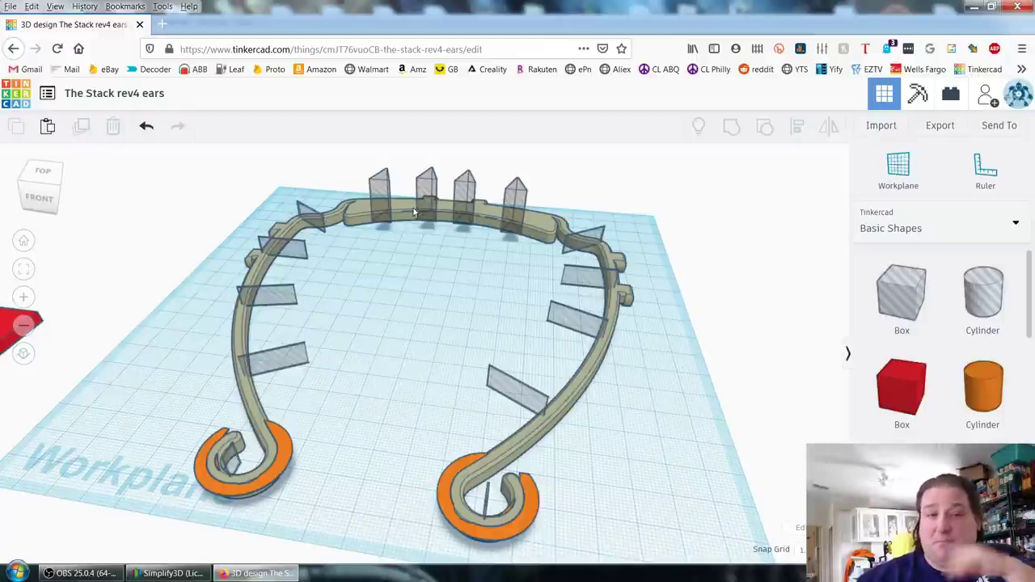
scroll(633, 370, "up", 5)
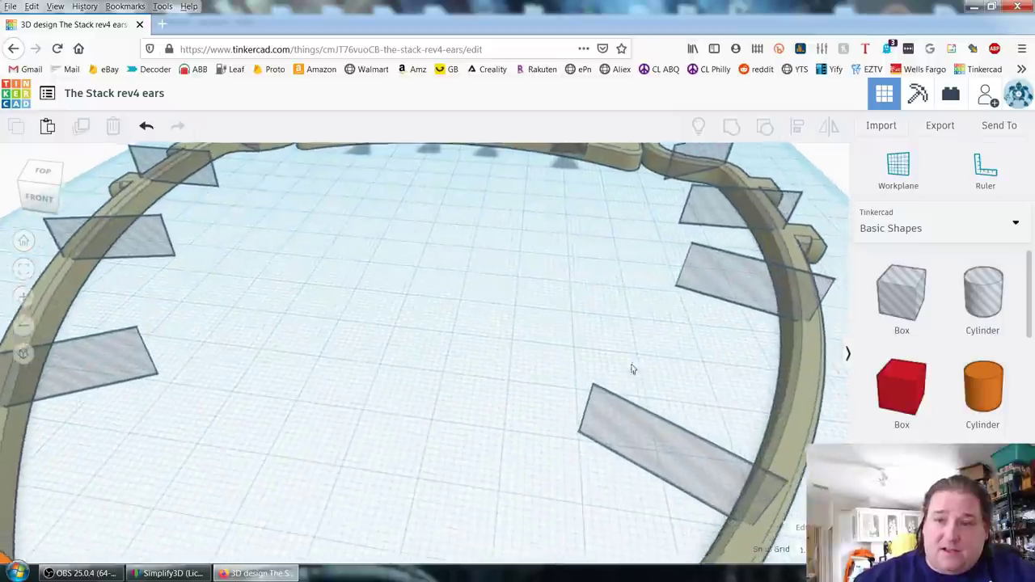
scroll(633, 370, "down", 5)
scroll(744, 431, "up", 5)
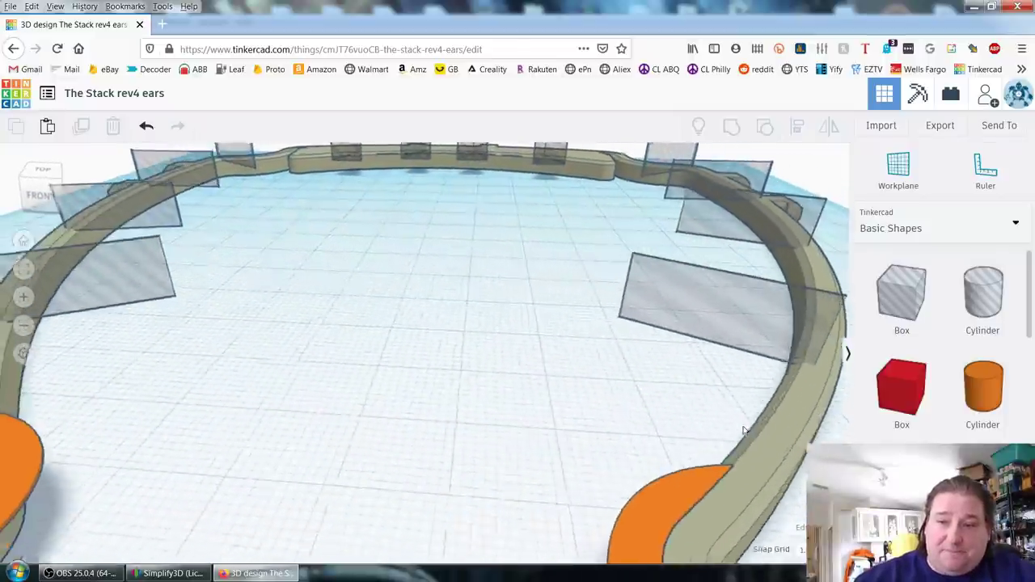
scroll(744, 431, "down", 3)
scroll(730, 437, "up", 3)
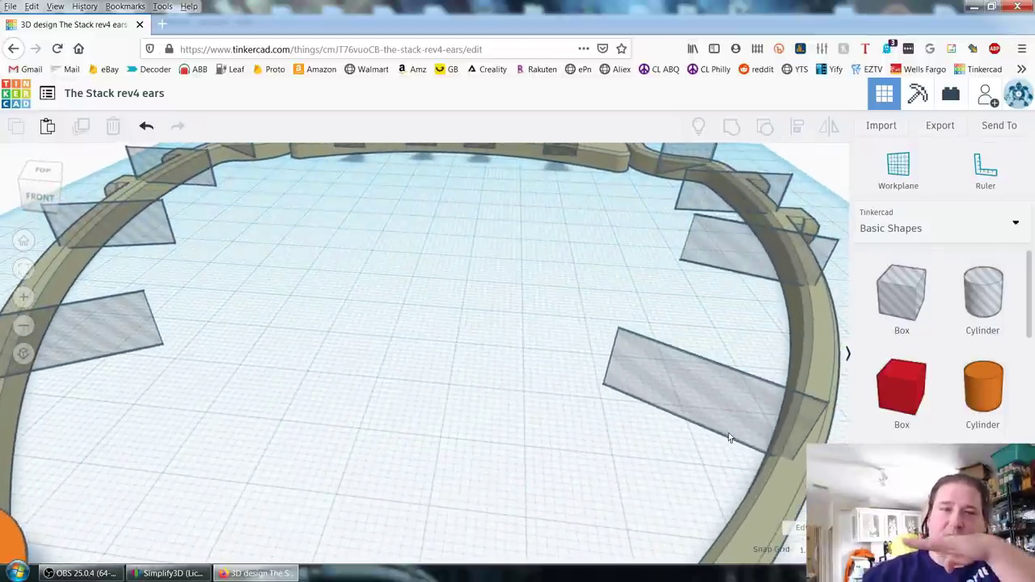
scroll(730, 436, "down", 2)
scroll(730, 437, "up", 2)
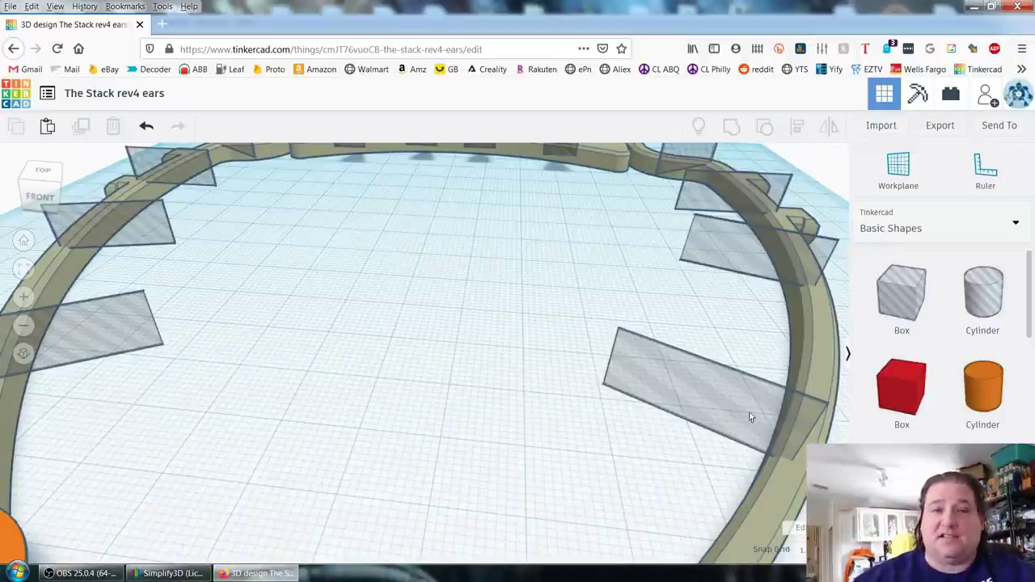
mouse_move(673, 465)
right_mouse_down()
mouse_move(639, 468)
mouse_move(663, 468)
right_mouse_up()
right_click_drag(737, 390, 534, 377)
scroll(534, 377, "down", 6)
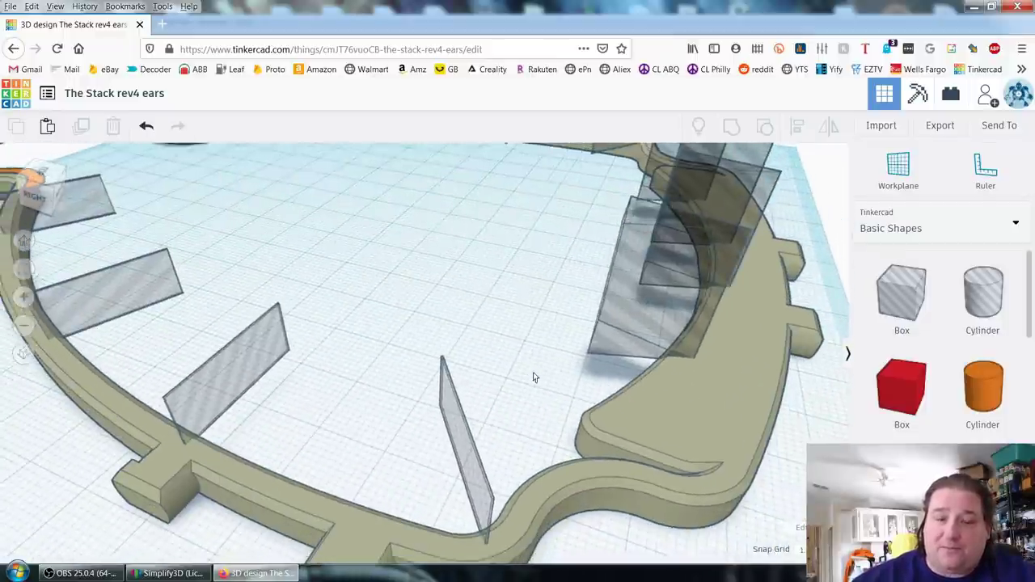
right_click_drag(613, 382, 654, 462)
Step: Group the frame with its wedge-shaped holes to cut the notches, leaving out the orange ears
left_click_drag(659, 508, 93, 176)
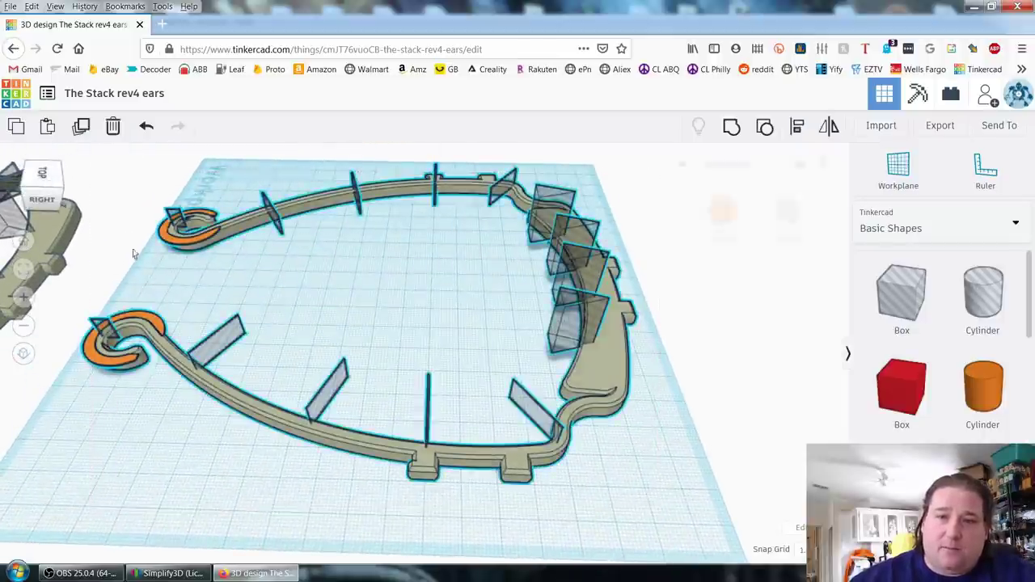
left_click(96, 356, "shift")
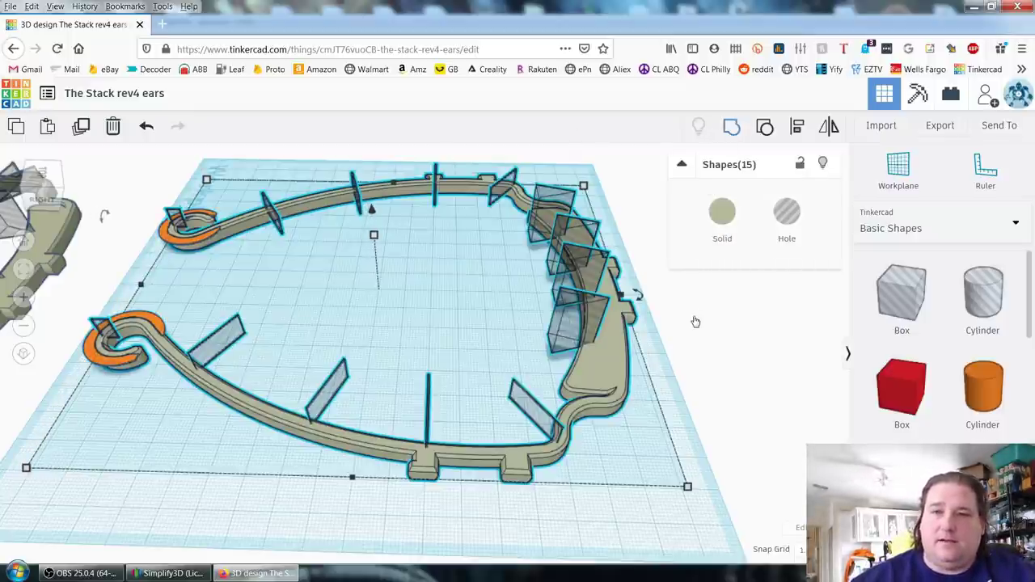
key("ctrl+g")
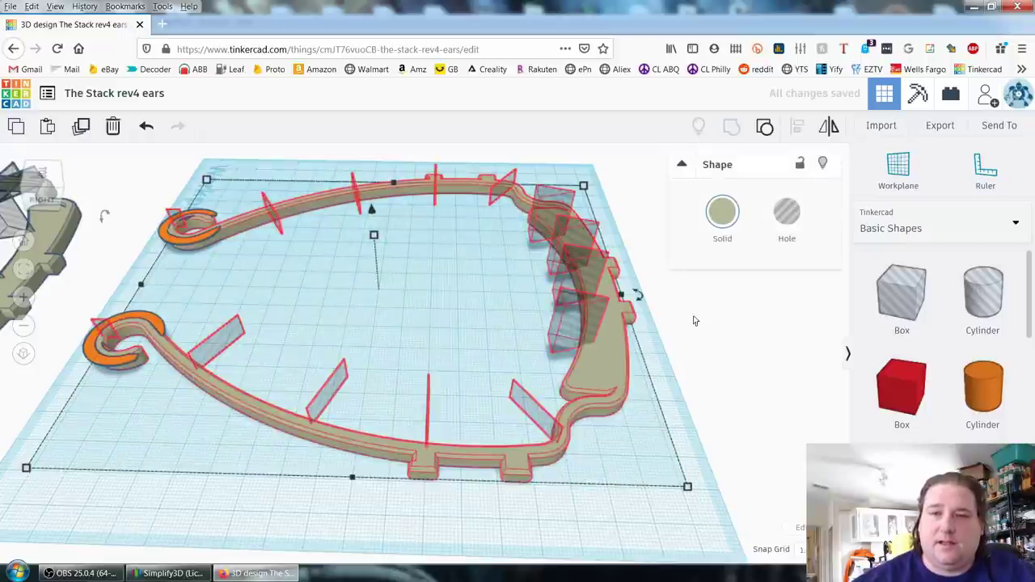
Step: Examine the notches cut along the front band and side arms of the grouped frame
scroll(686, 372, "up", 5)
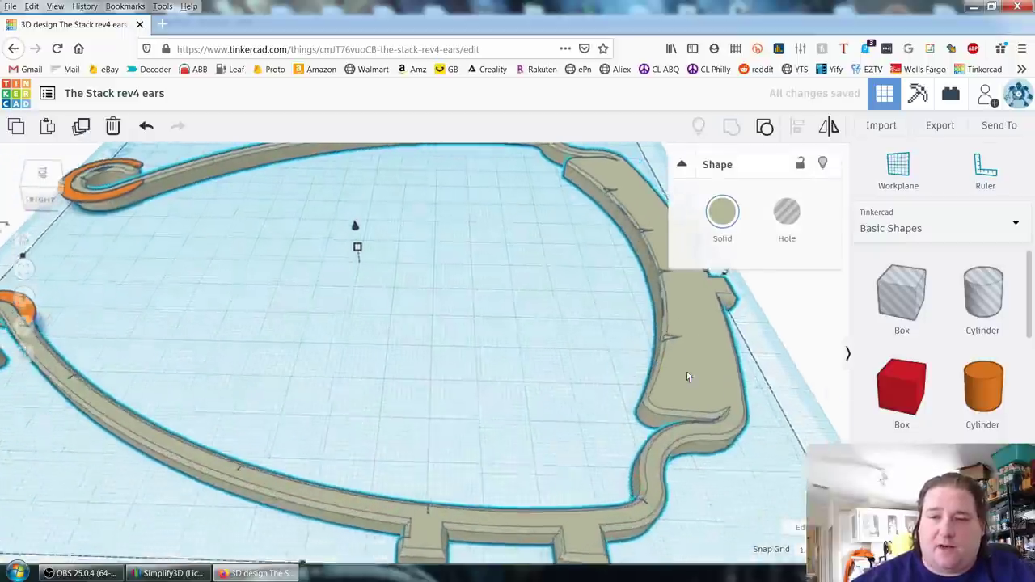
right_click_drag(634, 307, 450, 323)
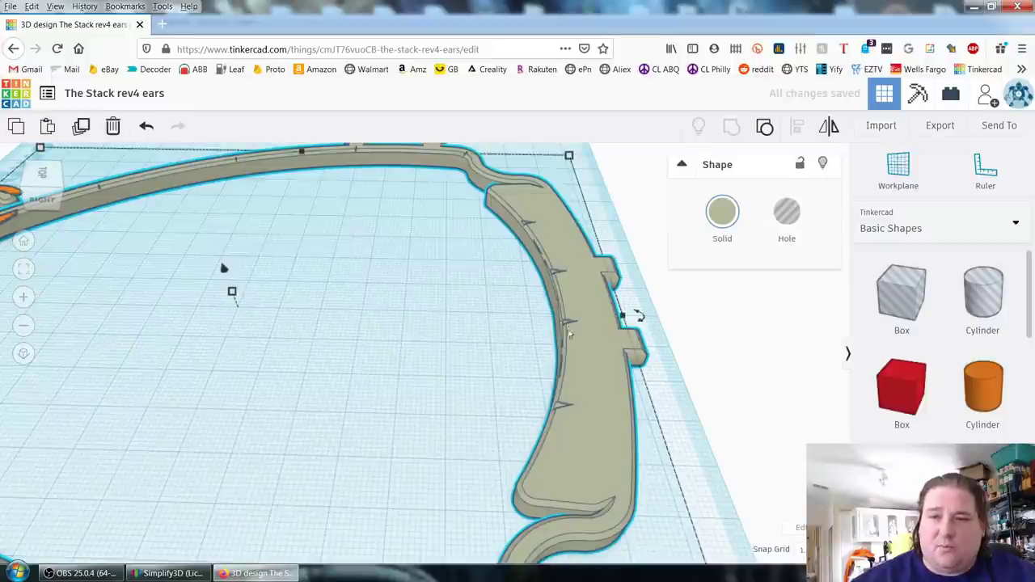
right_click_drag(418, 354, 160, 365)
scroll(160, 365, "down", 5)
right_click_drag(263, 291, 401, 364)
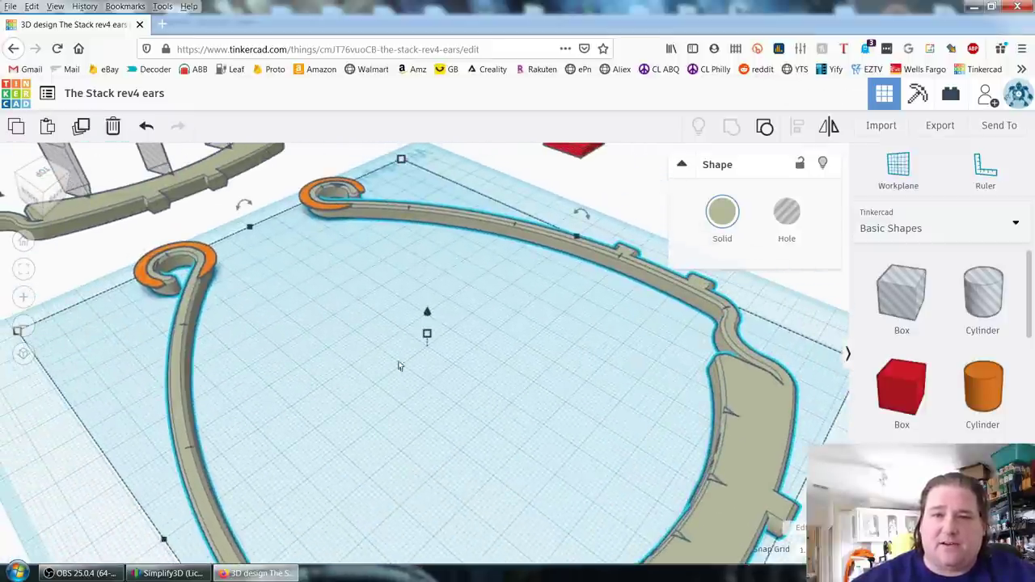
right_click_drag(292, 324, 284, 261)
scroll(441, 313, "up", 5)
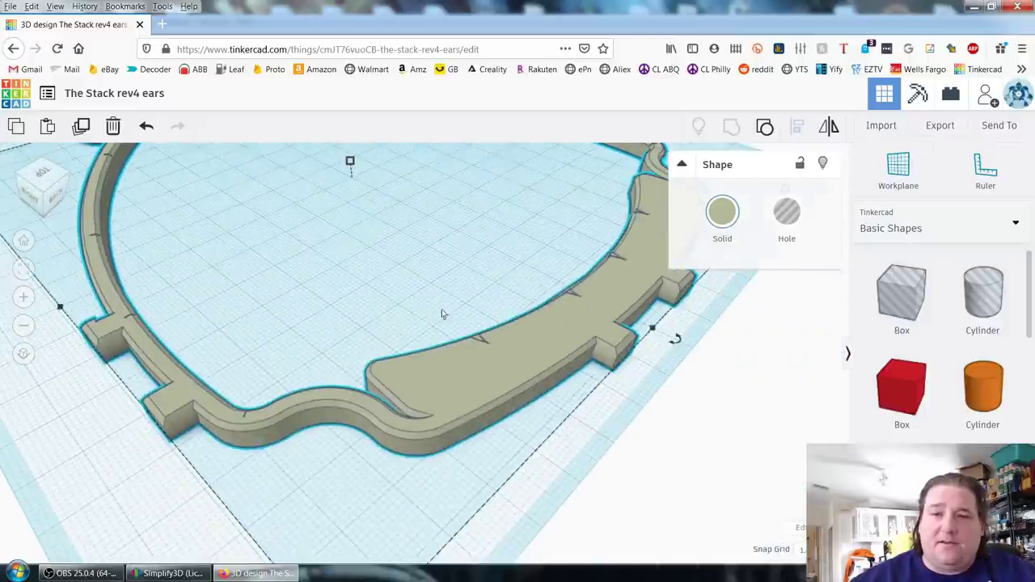
right_click_drag(442, 312, 312, 318)
key("f")
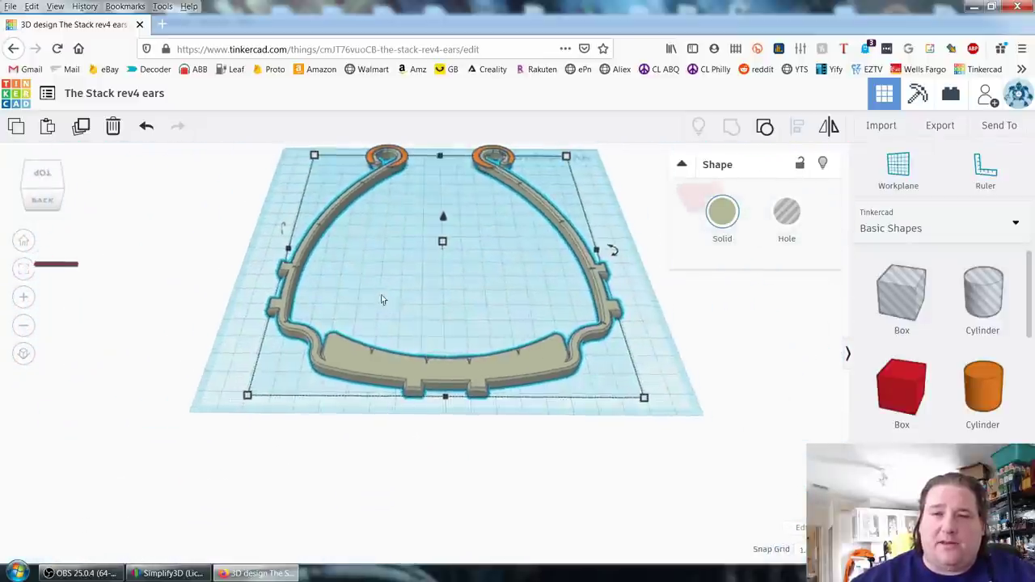
Step: Group the notched frame with the orange ears around its hooked ends into one shape
left_click(596, 169)
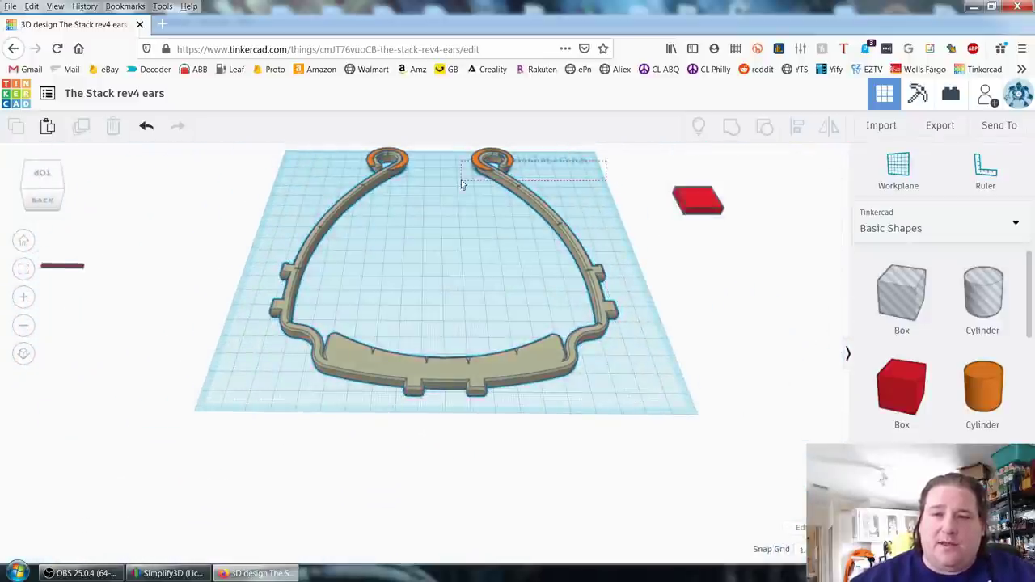
key("ctrl+a")
mouse_move(485, 243)
right_mouse_down()
mouse_move(502, 294)
mouse_move(473, 243)
right_mouse_up()
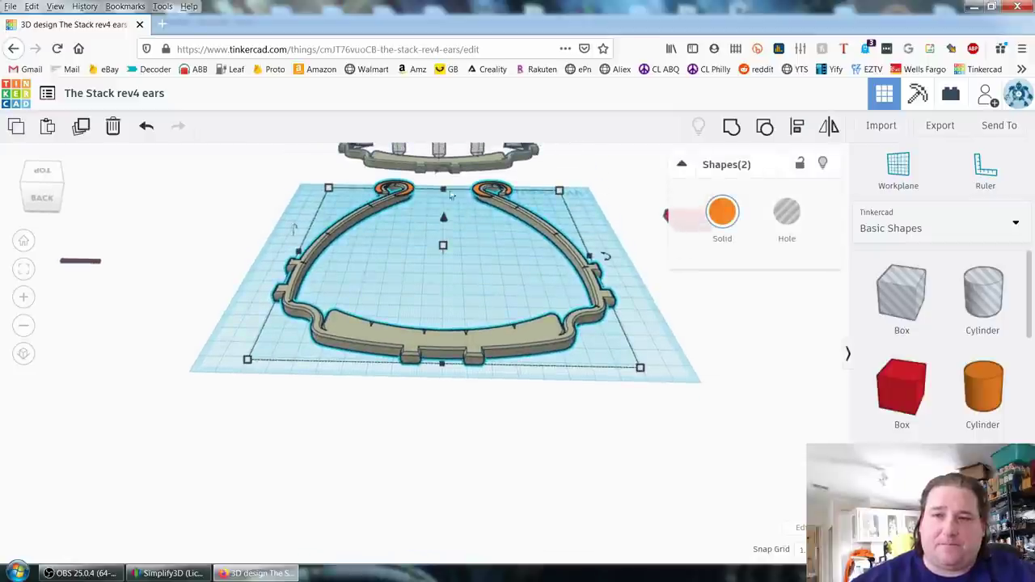
left_click_drag(450, 176, 452, 237)
left_click(656, 377)
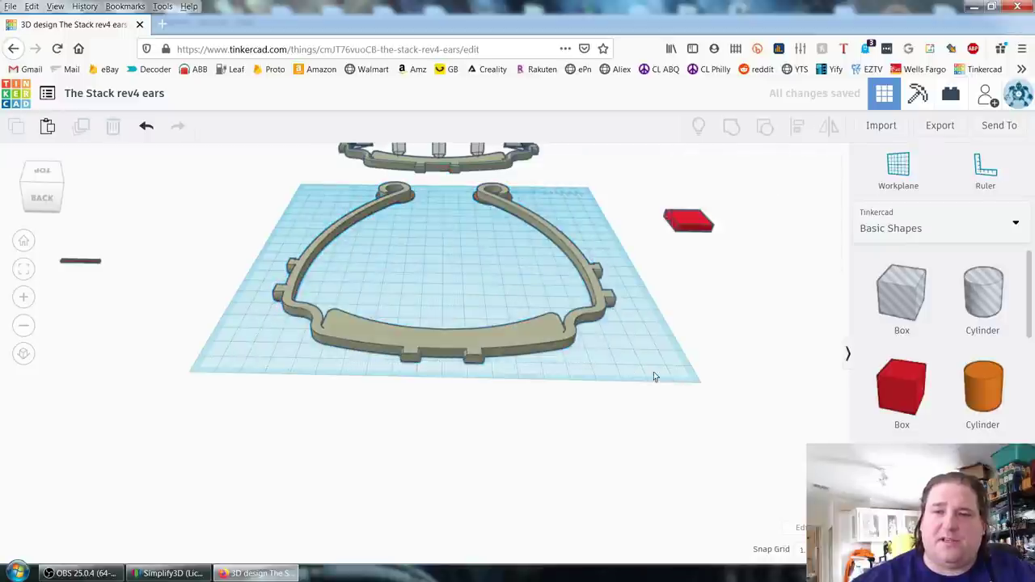
Step: Switch back to Simplify3D and examine the toolpaths of the ears around the frame's hooked ends
left_click(170, 573)
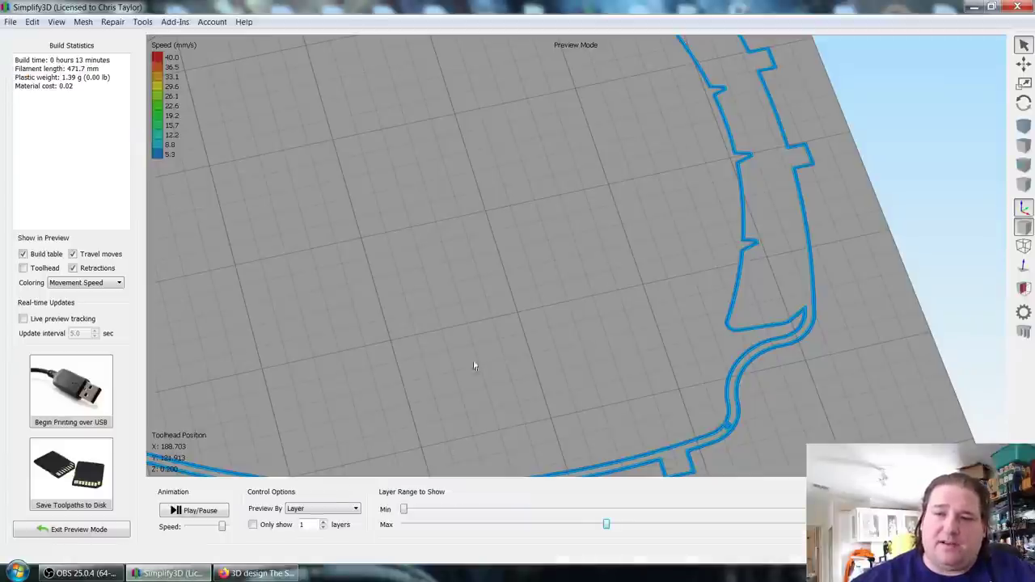
scroll(427, 353, "down", 5)
left_click_drag(668, 446, 600, 388)
scroll(601, 388, "up", 6)
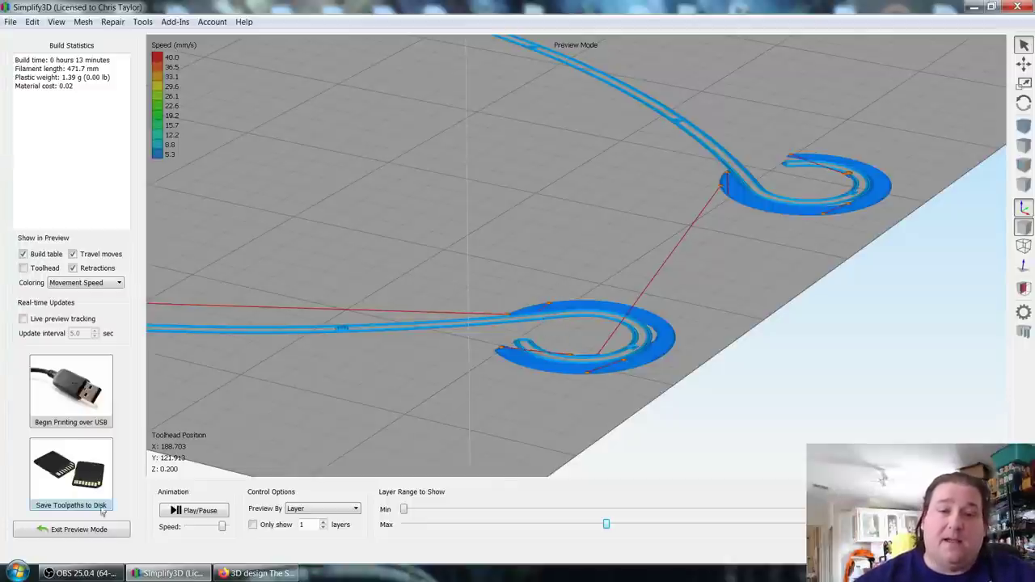
Step: Exit the toolpath preview and examine the full stack of frames on the build plate
left_click(89, 531)
left_click_drag(450, 424, 499, 478)
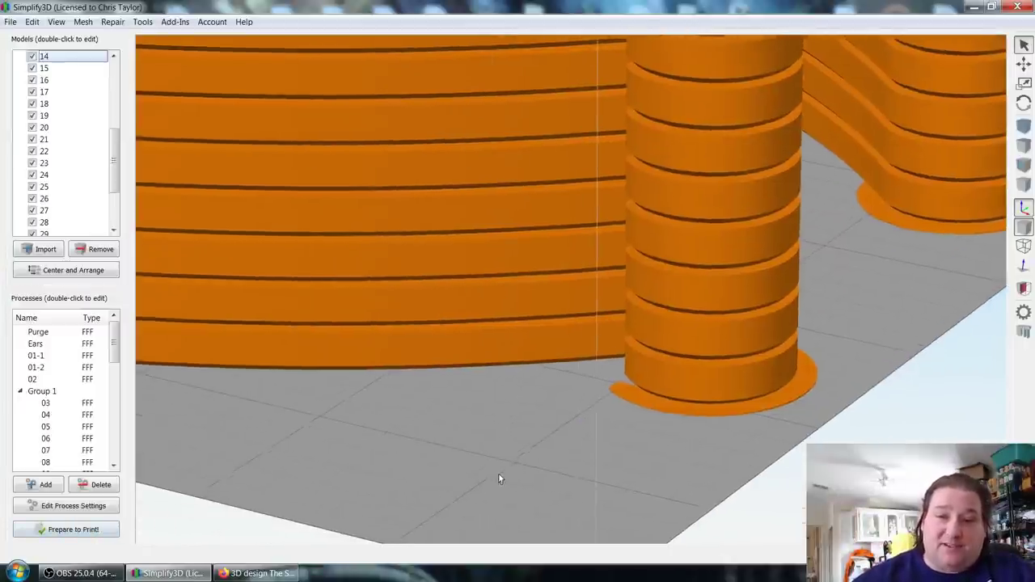
scroll(584, 499, "up", 3)
scroll(584, 499, "down", 6)
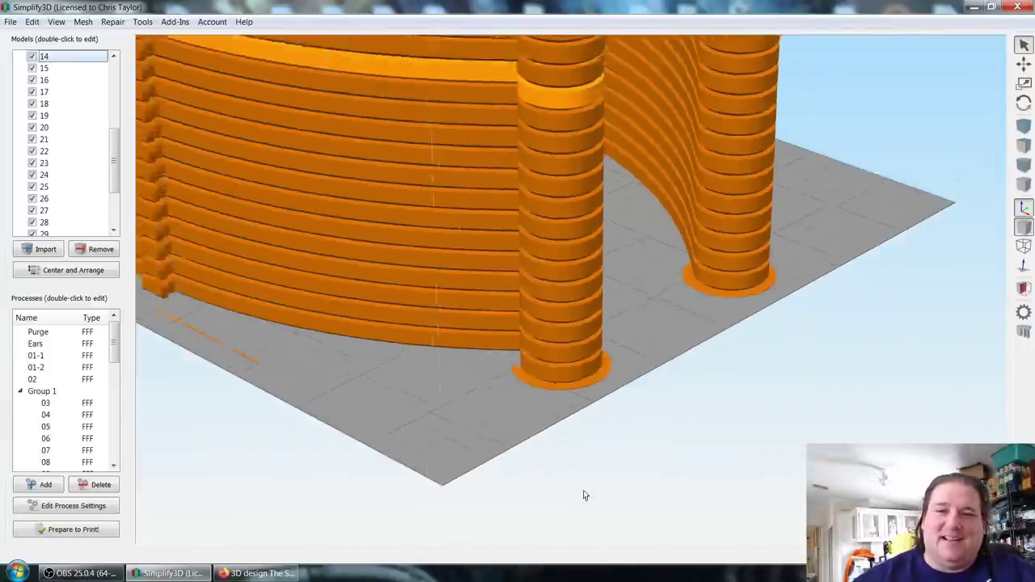
left_click_drag(585, 493, 631, 405)
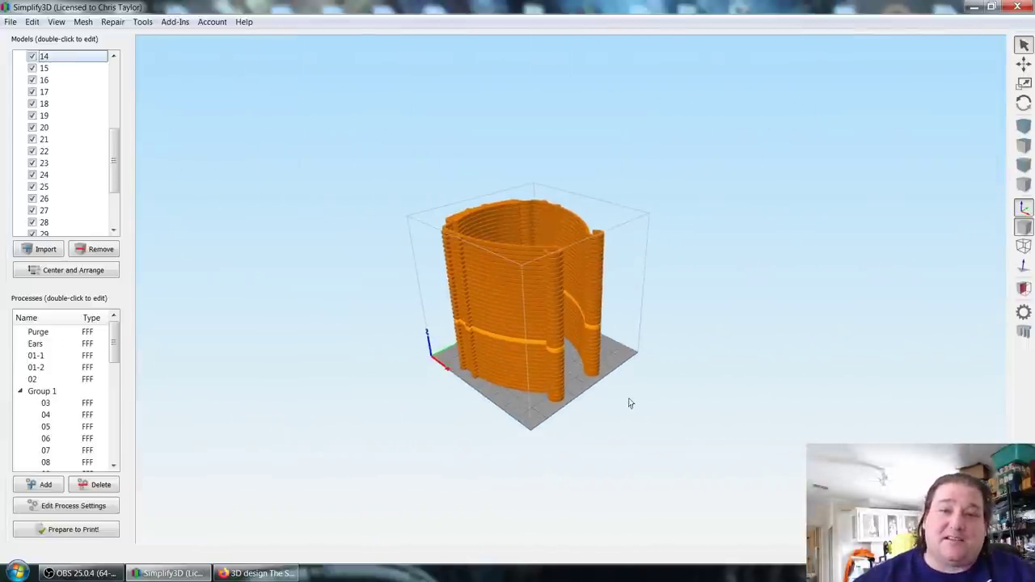
Step: Remove models 02 through 35 from the build, keeping only Purge, Ears and 01
scroll(58, 81, "up", 5)
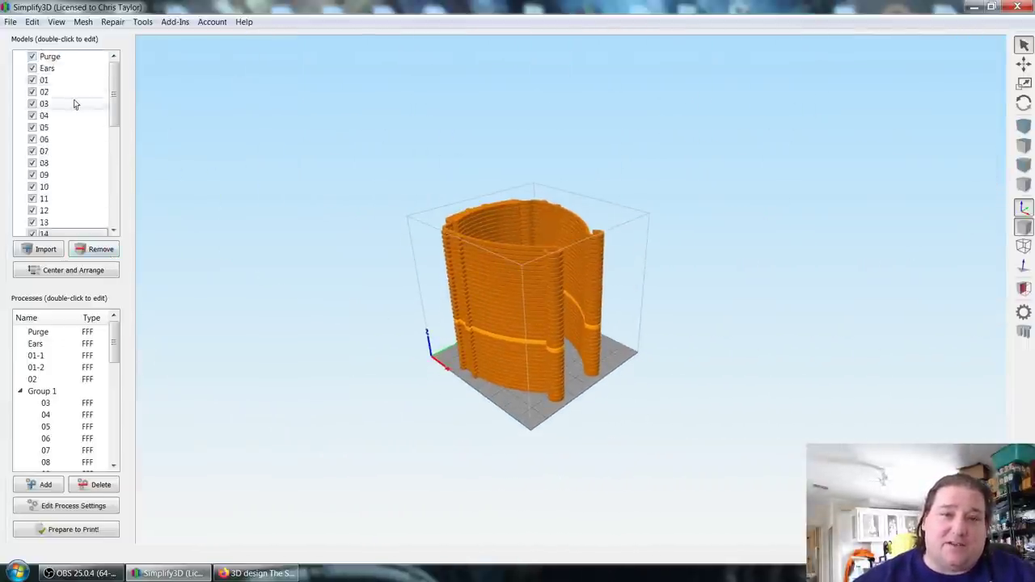
left_click(69, 94)
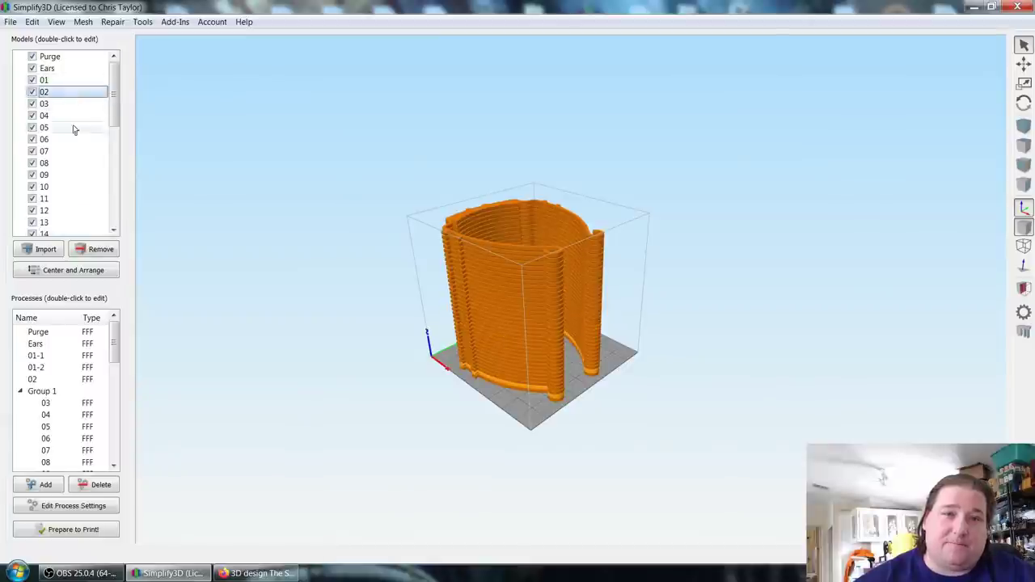
scroll(73, 127, "down", 7)
left_click(95, 225)
left_click(96, 225, "shift")
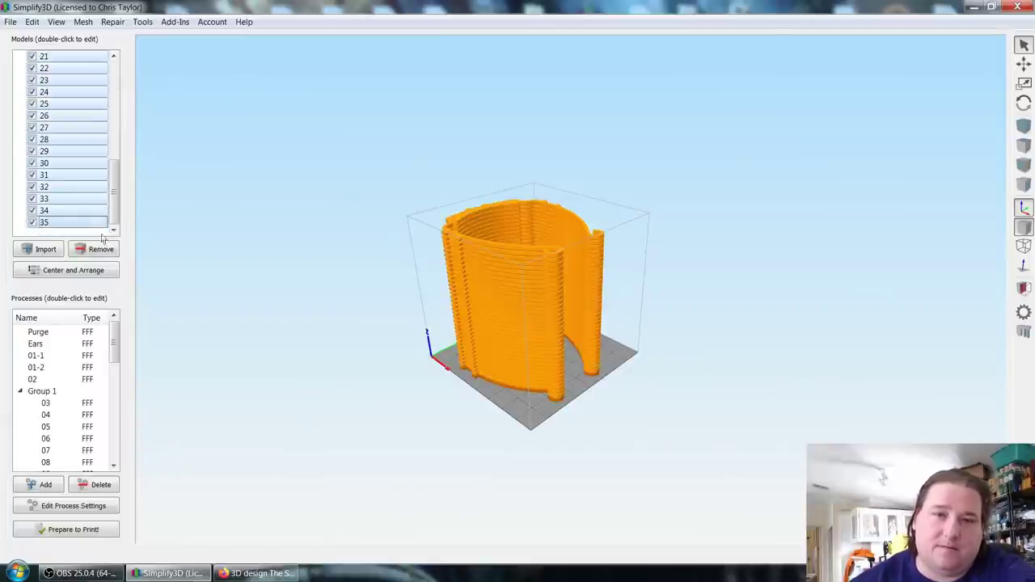
left_click(97, 249)
left_click_drag(262, 277, 480, 364)
scroll(479, 364, "up", 3)
scroll(480, 364, "up", 3)
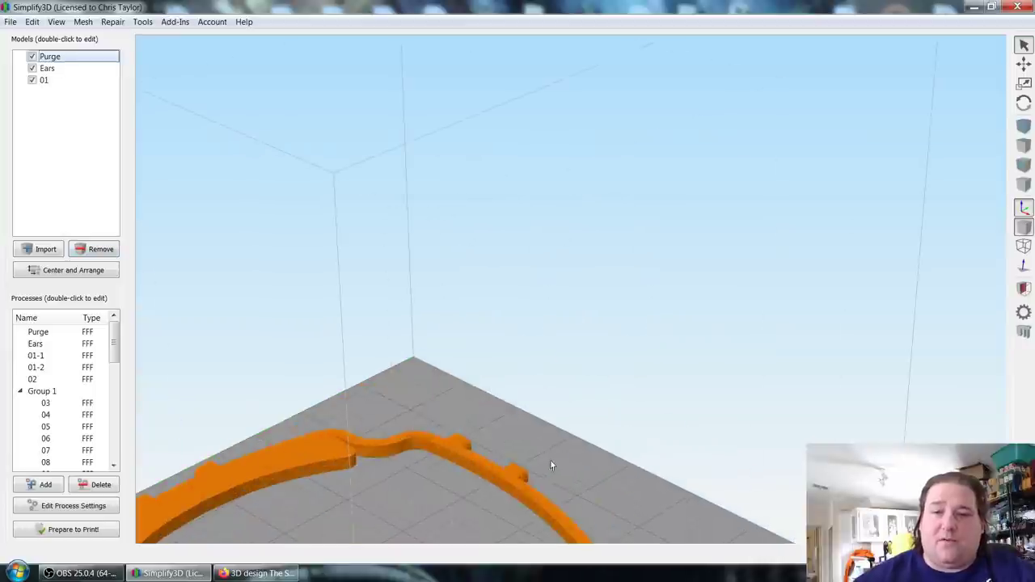
left_click_drag(550, 467, 601, 470)
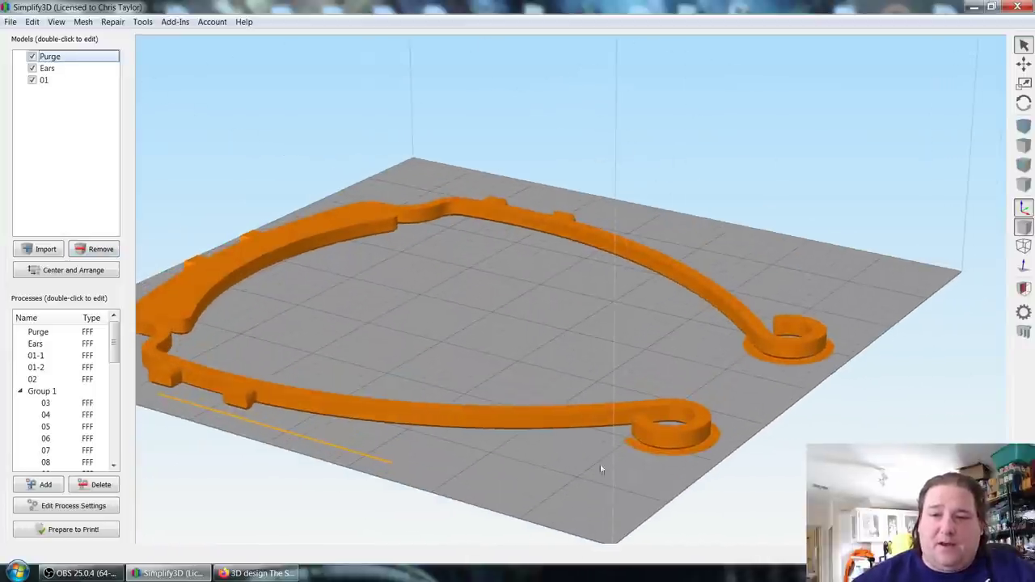
Step: Move the Ears model off the frame's hooked ends to the open area inside the frame
left_click(649, 449)
left_click(1023, 63)
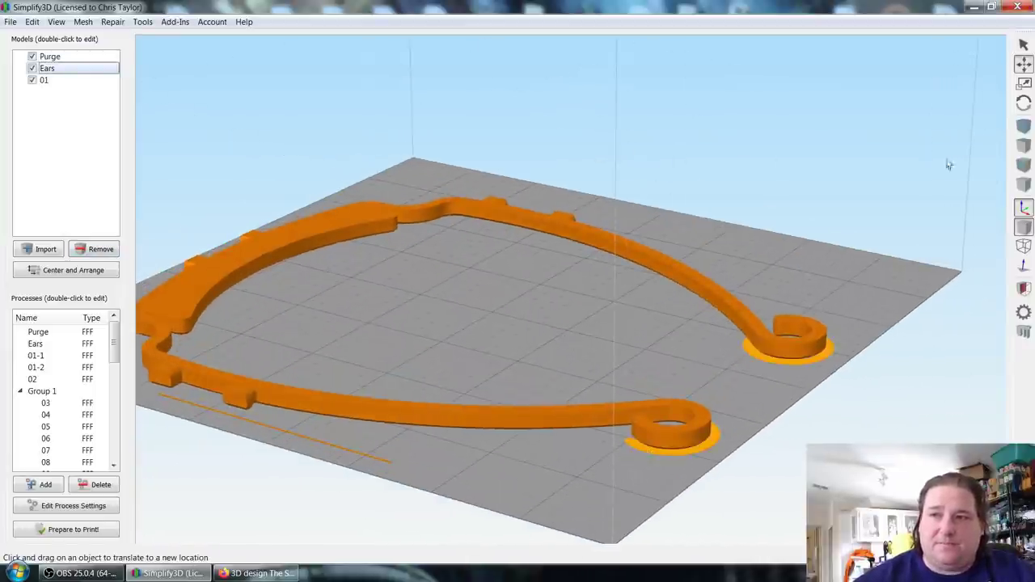
left_click_drag(759, 355, 530, 311)
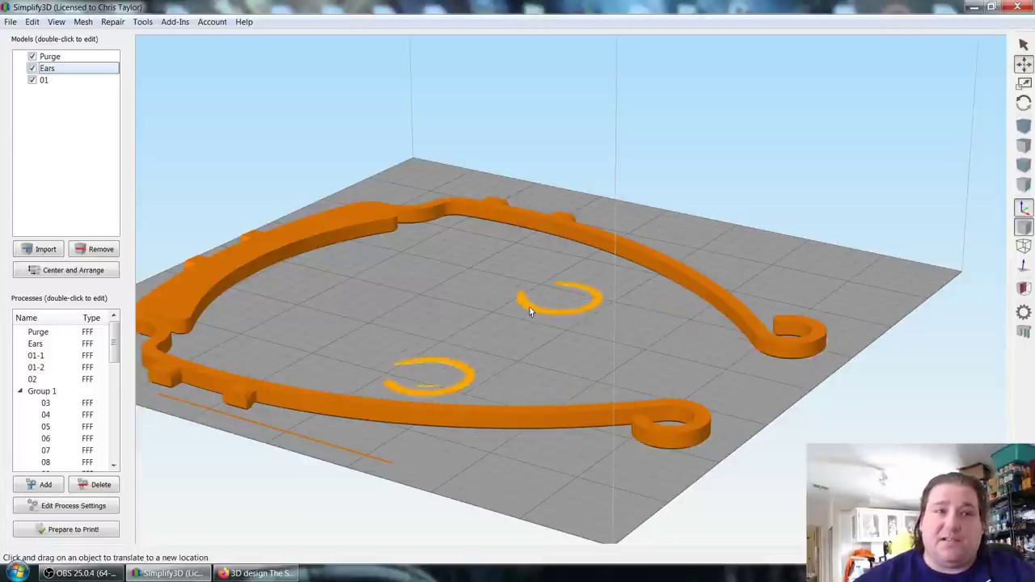
left_click_drag(780, 384, 622, 408)
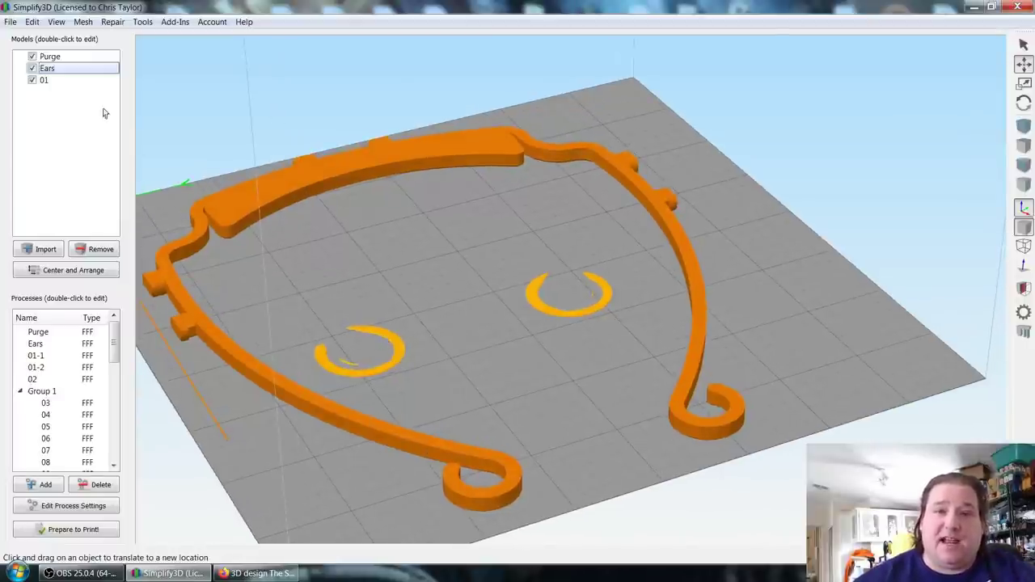
Step: Select the Ears and 01 models together and align their model origins
left_click(67, 102)
left_click(69, 79, "shift")
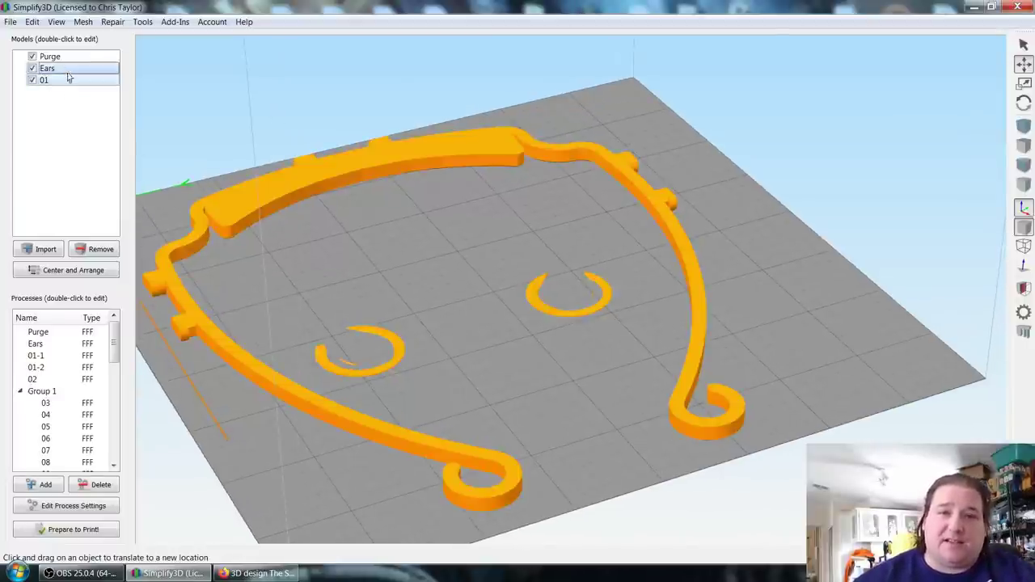
left_click(33, 22)
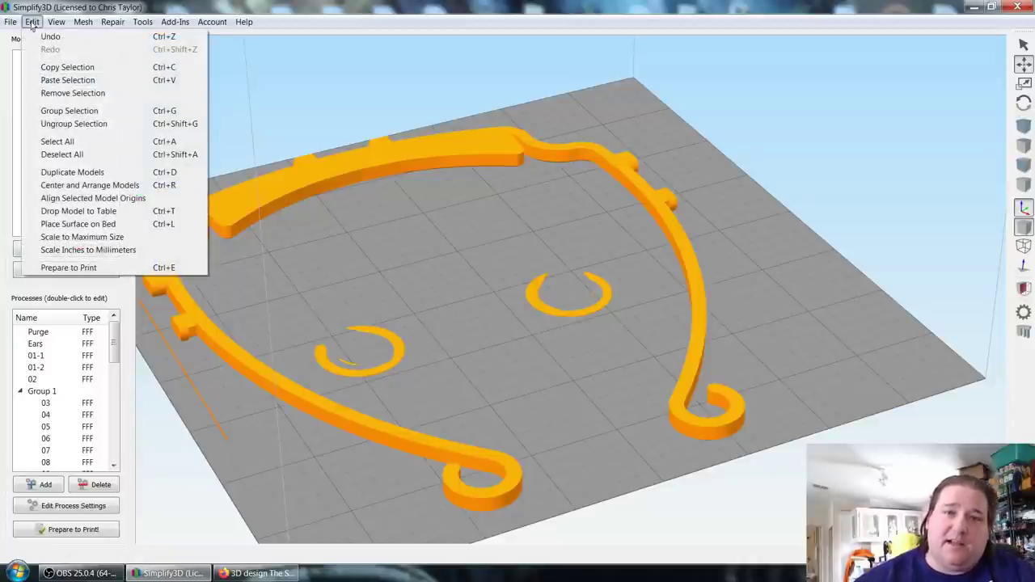
left_click(97, 200)
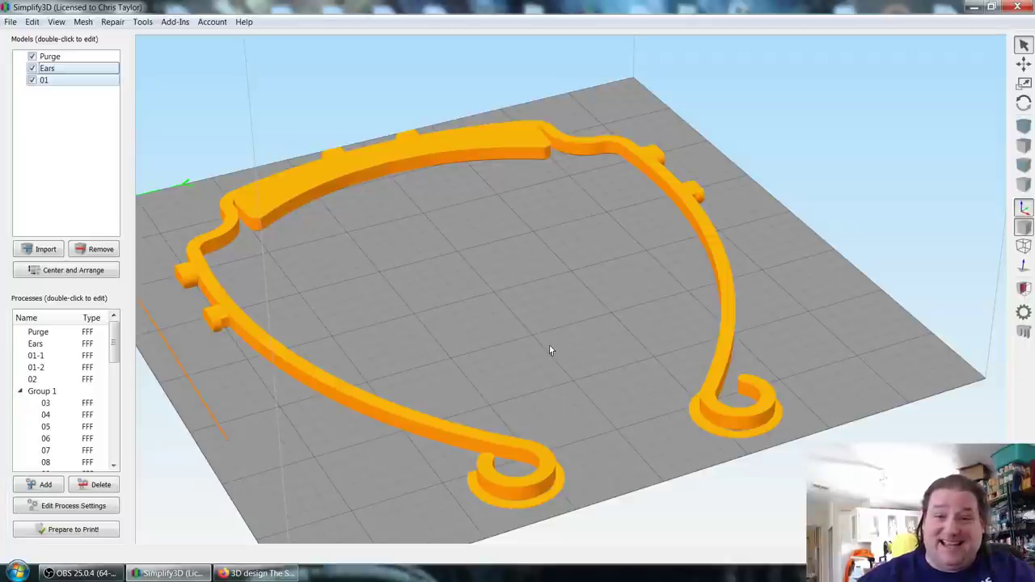
Step: Try a Z size of 0.24 mm on the Ears model with uniform scaling off, and undo the change
left_click(502, 508)
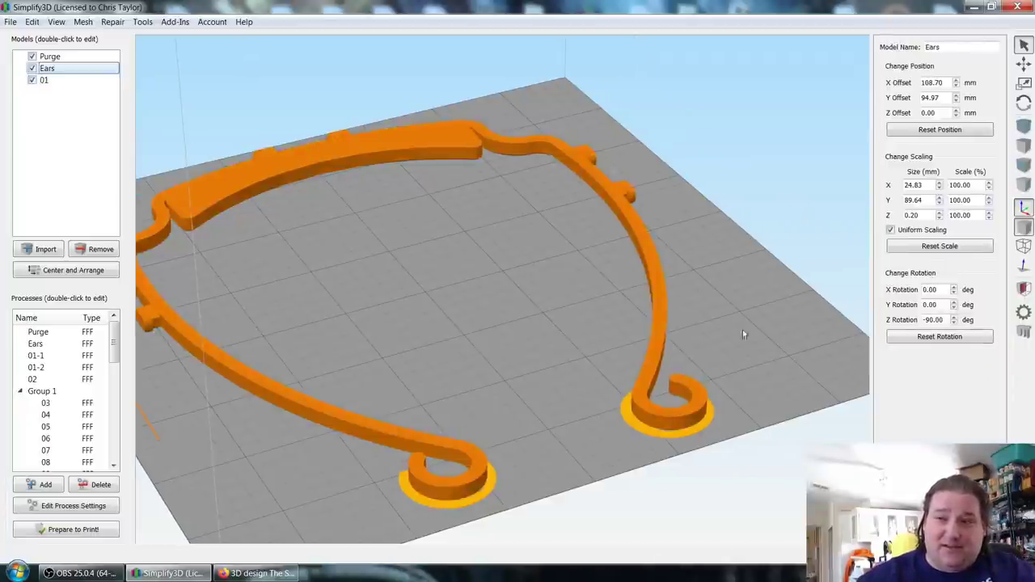
left_click(891, 231)
double_click(914, 215)
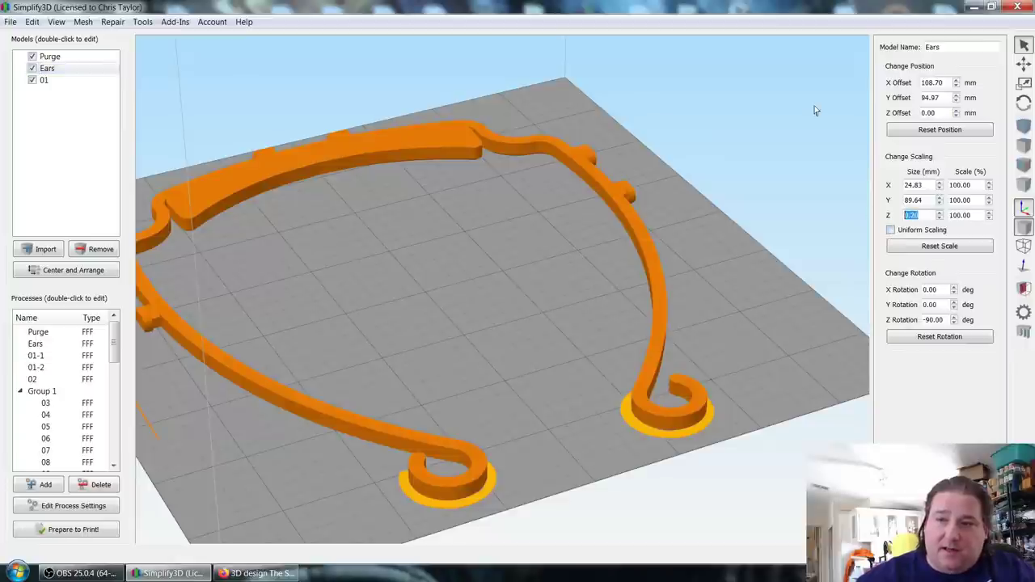
key("Up")
key("Up")
key("Up")
key("Up")
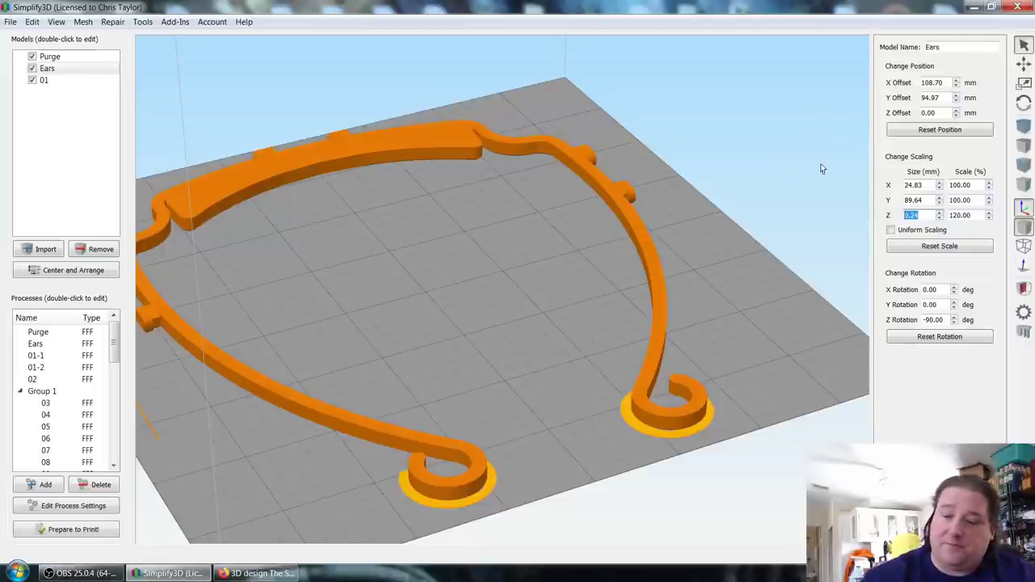
key("ctrl+z")
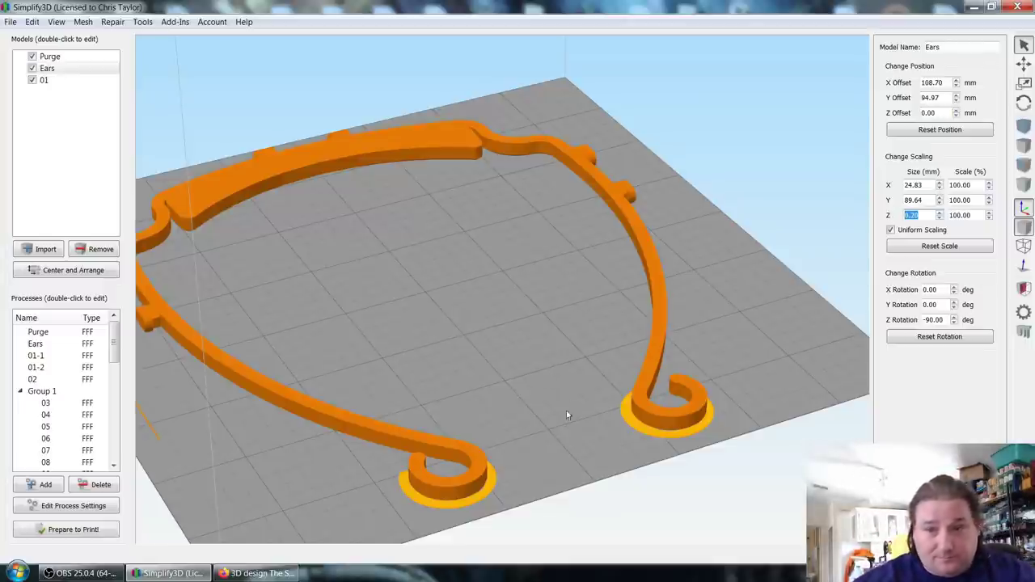
Step: Duplicate frame 01 repeatedly until the model list reaches copy 01(42)
left_click_drag(566, 410, 893, 298)
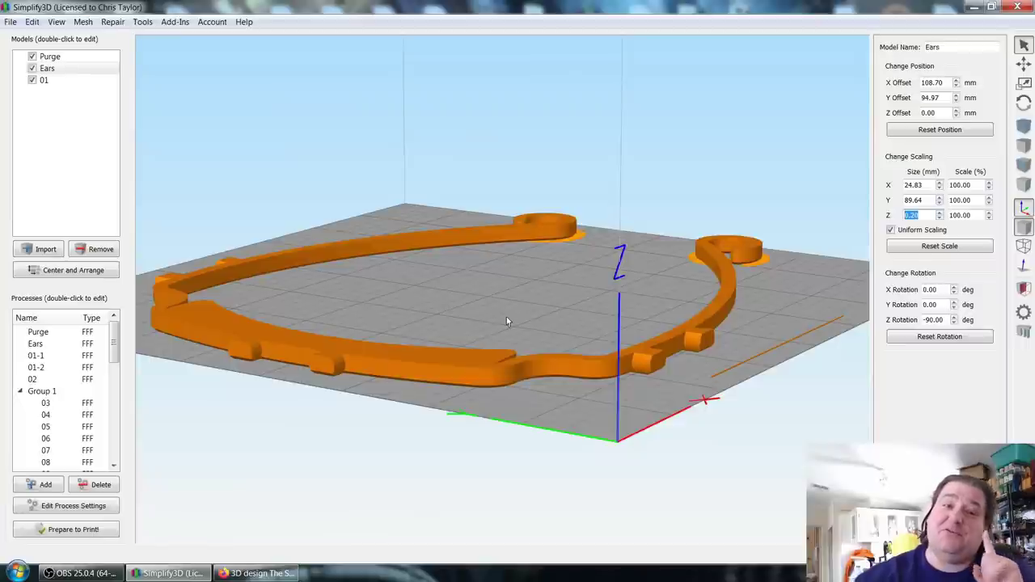
left_click_drag(507, 322, 510, 357)
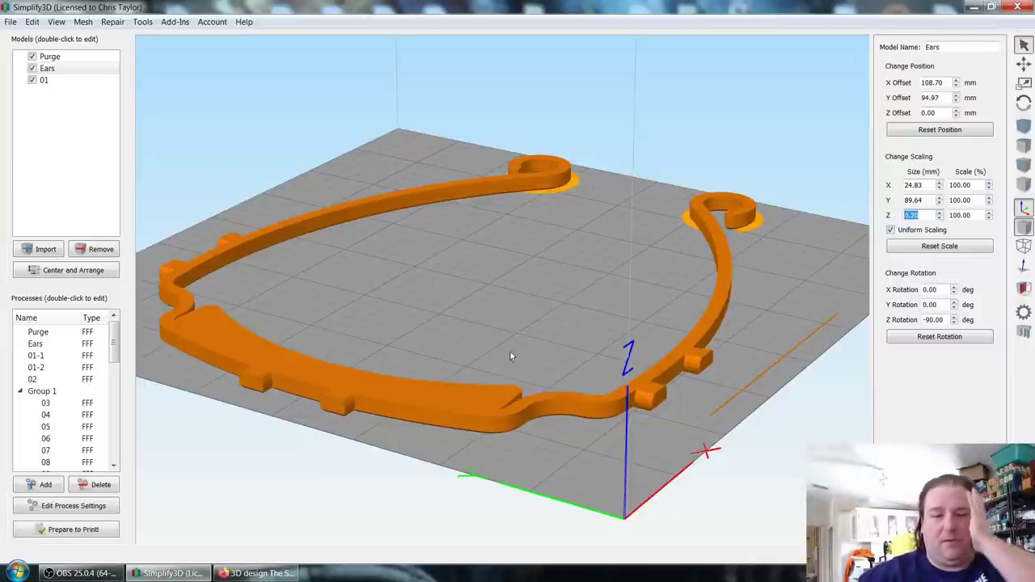
left_click(491, 407)
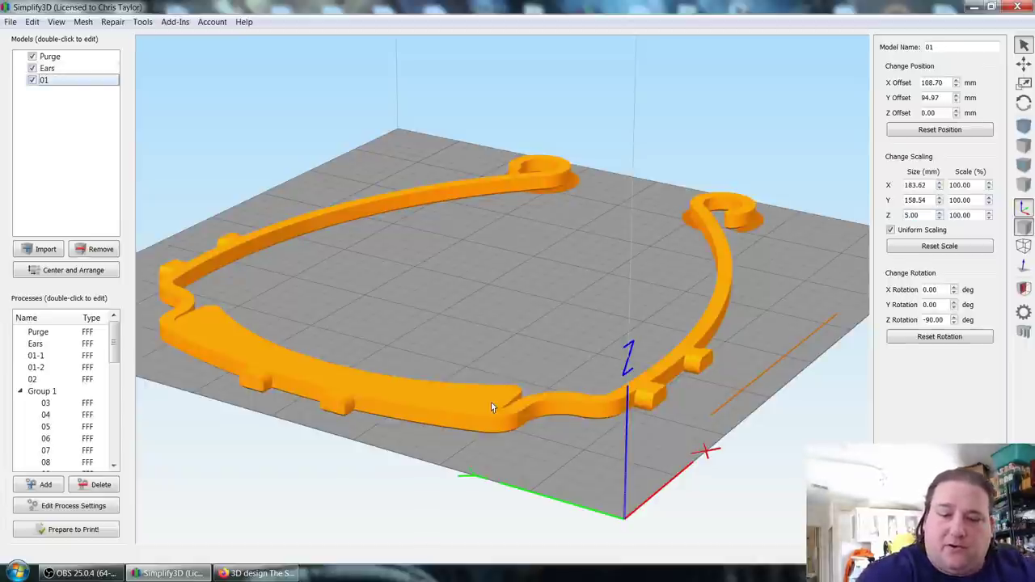
key("ctrl+v")
key("ctrl+v")
key("ctrl+v")
key("ctrl+v")
key("ctrl+v")
key("ctrl+v")
key("ctrl+v")
key("ctrl+v")
key("ctrl+v")
key("ctrl+v")
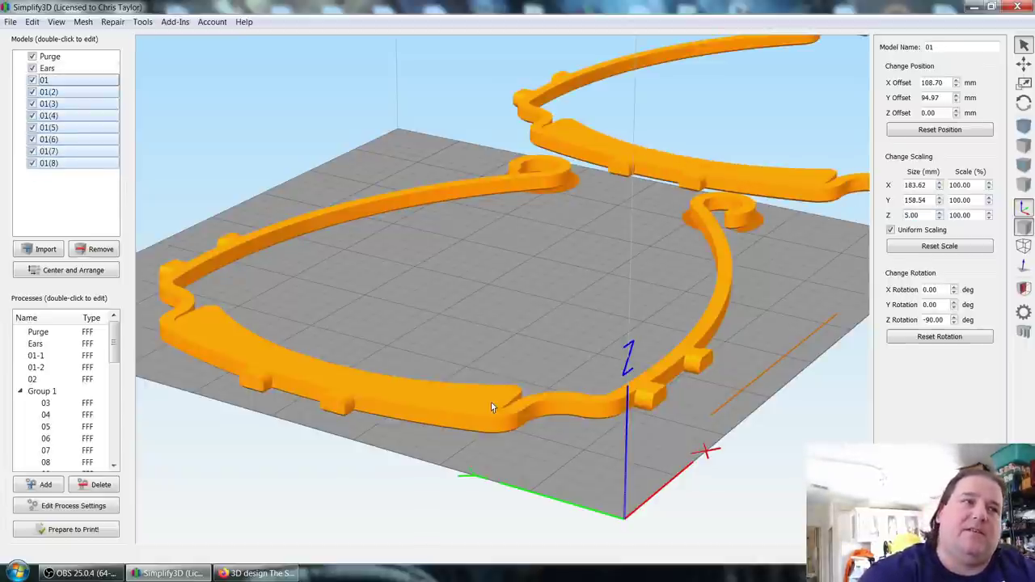
key("ctrl+v")
key("ctrl+v")
key("ctrl+v")
key("ctrl+v")
key("ctrl+v")
key("ctrl+v")
key("ctrl+v")
key("ctrl+v")
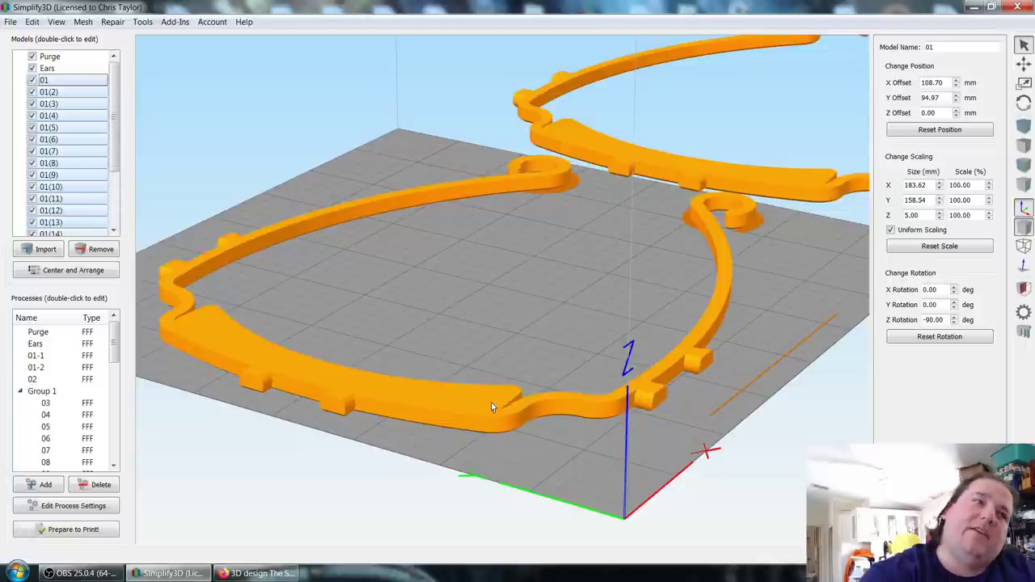
key("ctrl+v")
key("ctrl+v")
key("ctrl+v")
key("ctrl+v")
key("ctrl+v")
key("ctrl+v")
key("ctrl+v")
key("ctrl+v")
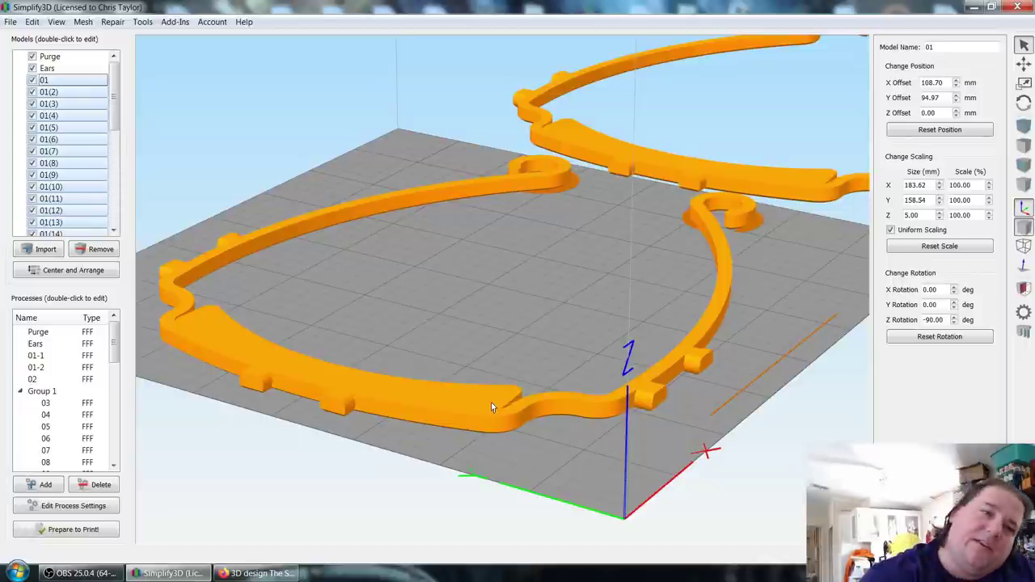
key("ctrl+v")
key("ctrl+v")
key("ctrl+v")
key("ctrl+v")
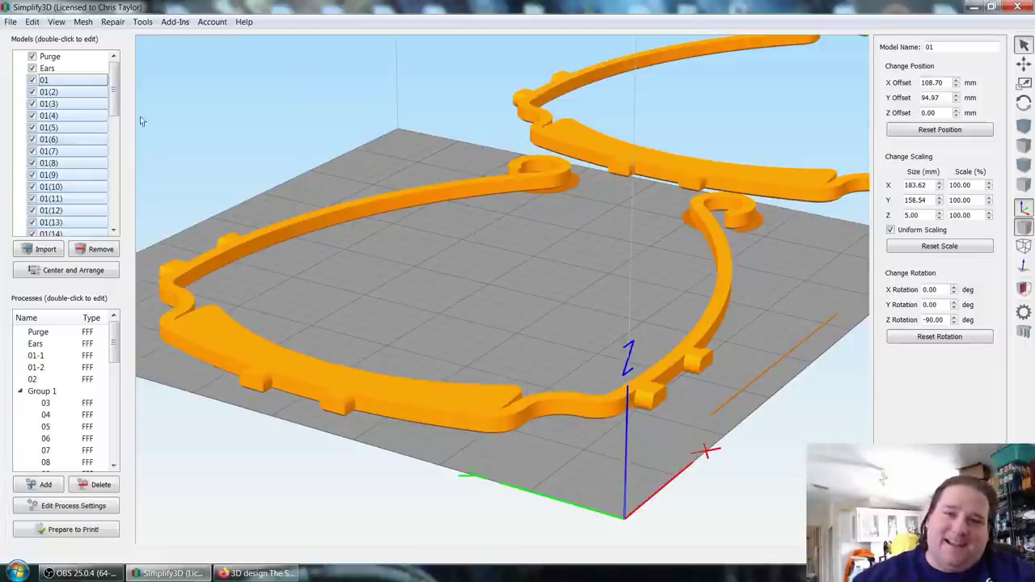
Step: Remove the surplus frame copies at the end of the model list
left_click_drag(114, 87, 114, 197)
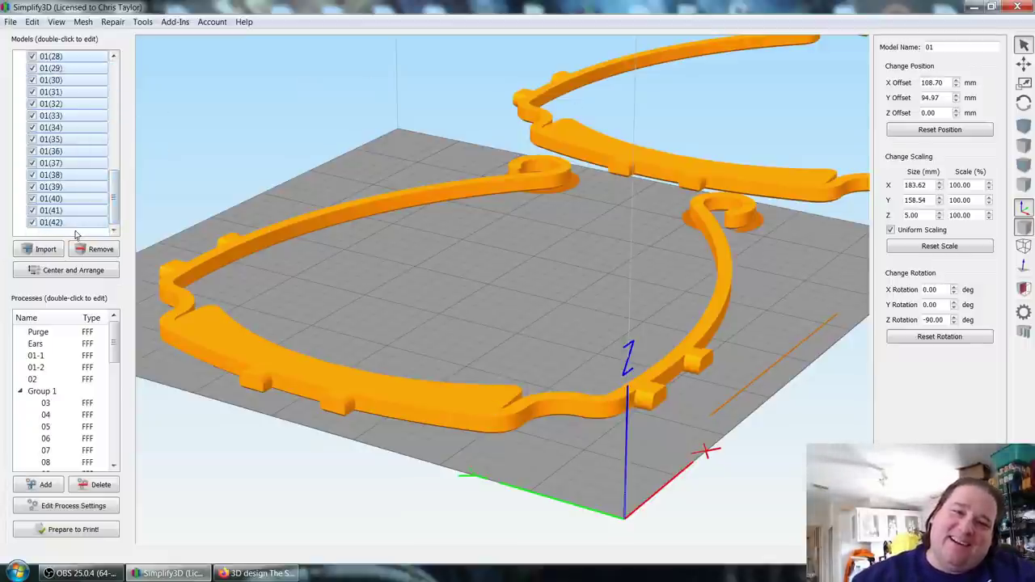
left_click_drag(75, 234, 101, 165)
left_click(93, 248)
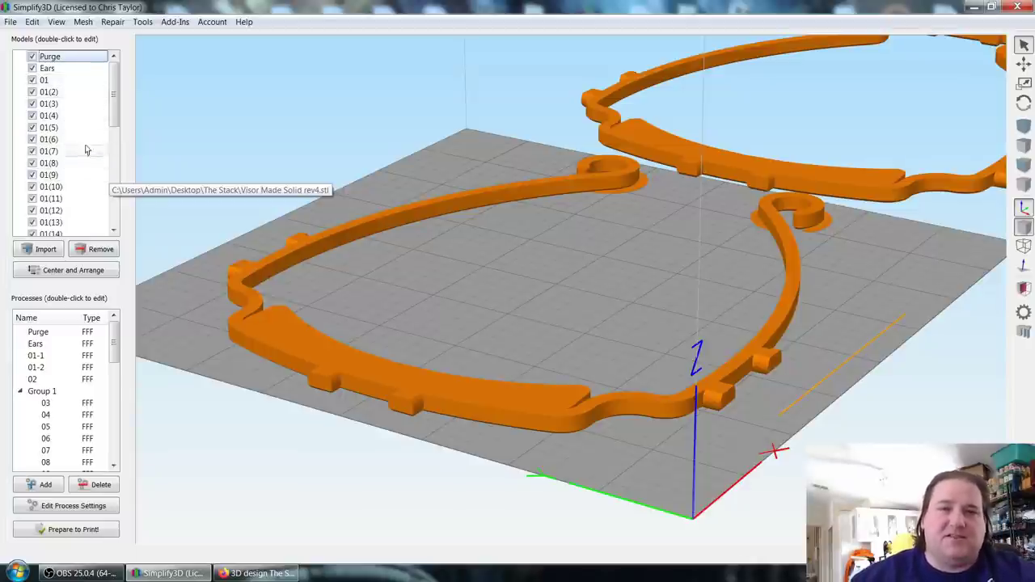
Step: Select frame 01 and all its remaining copies, and align their model origins
scroll(79, 143, "down", 6)
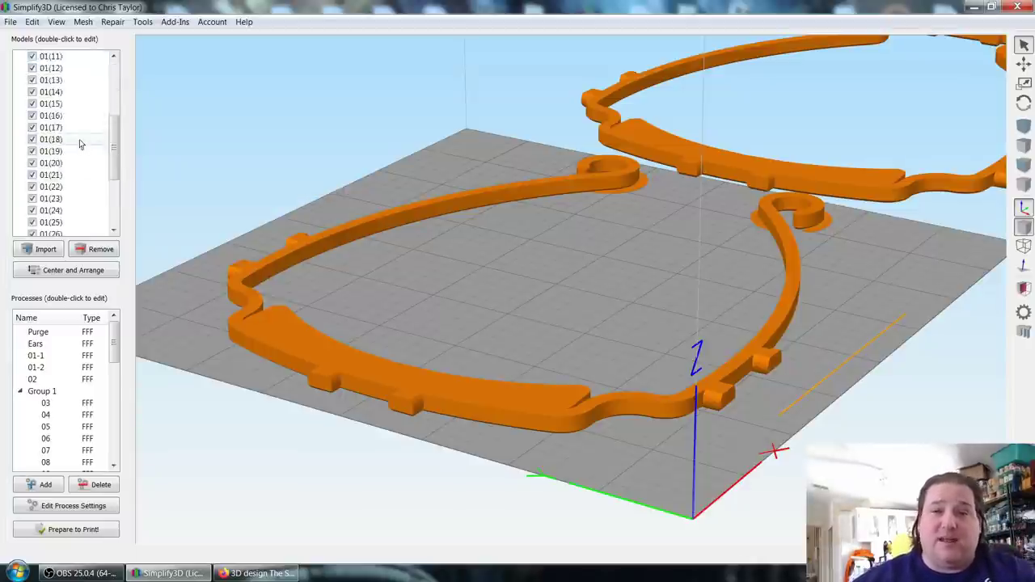
scroll(693, 251, "down", 5)
scroll(699, 241, "up", 2)
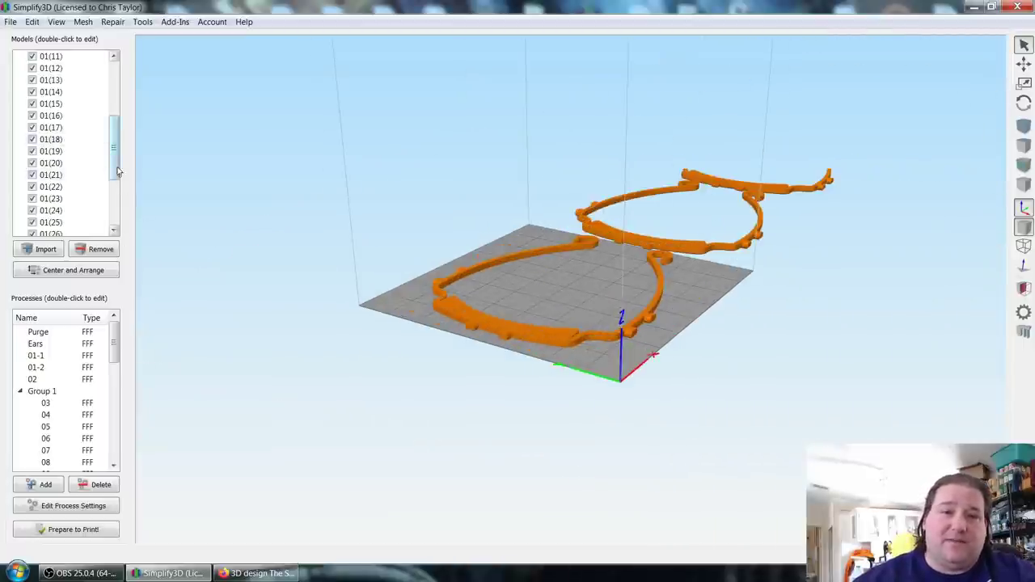
scroll(107, 175, "down", 4)
left_click_drag(79, 224, 69, 84)
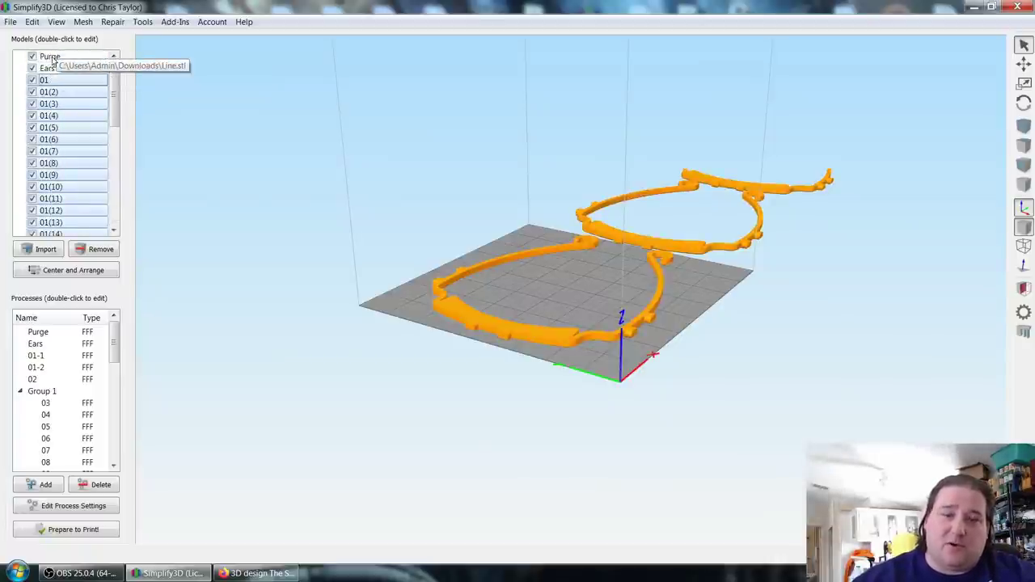
left_click(31, 22)
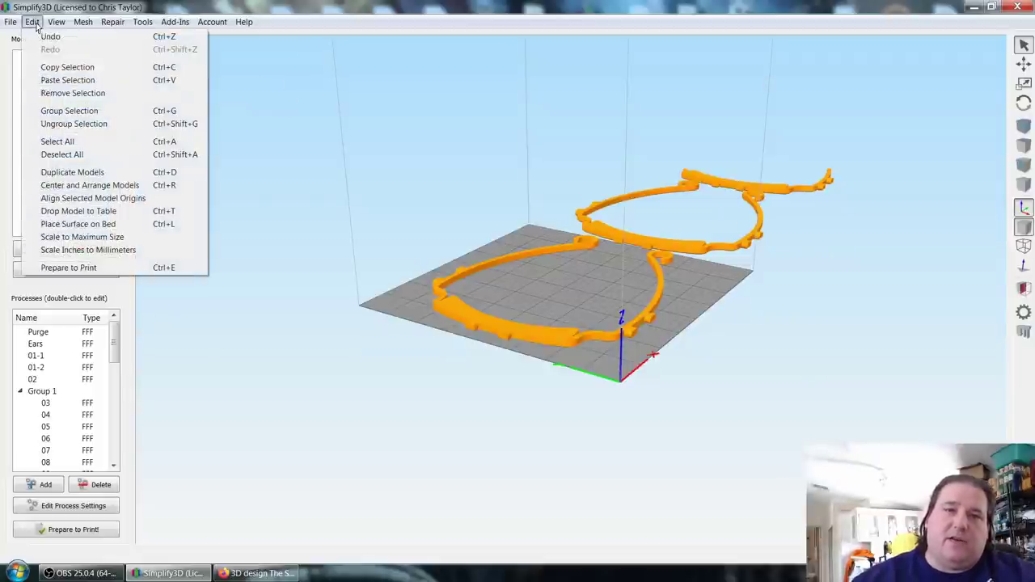
left_click(110, 203)
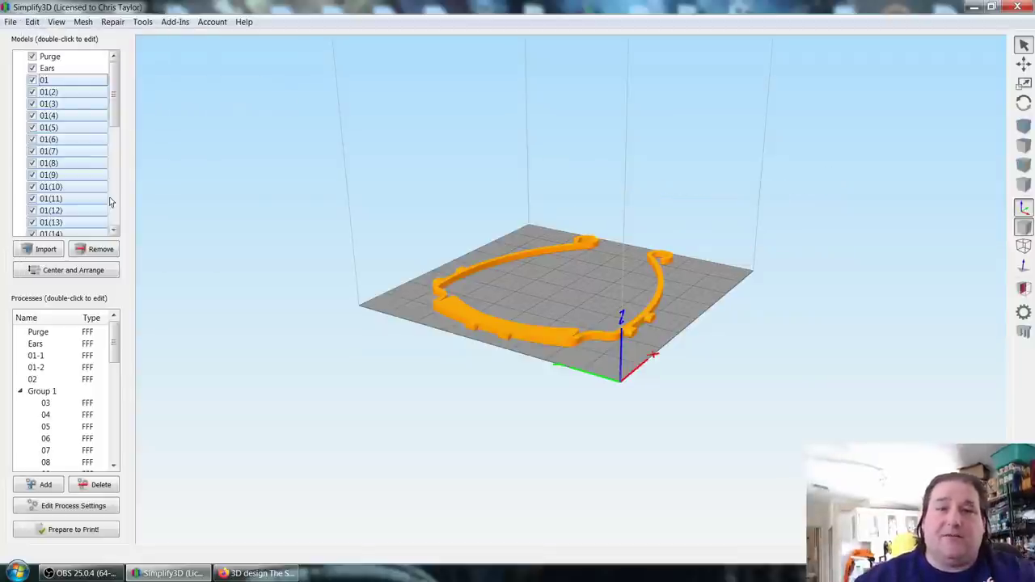
Step: Examine several of the overlapping frame copies between 01(3) and 01(13) one at a time
left_click(71, 167)
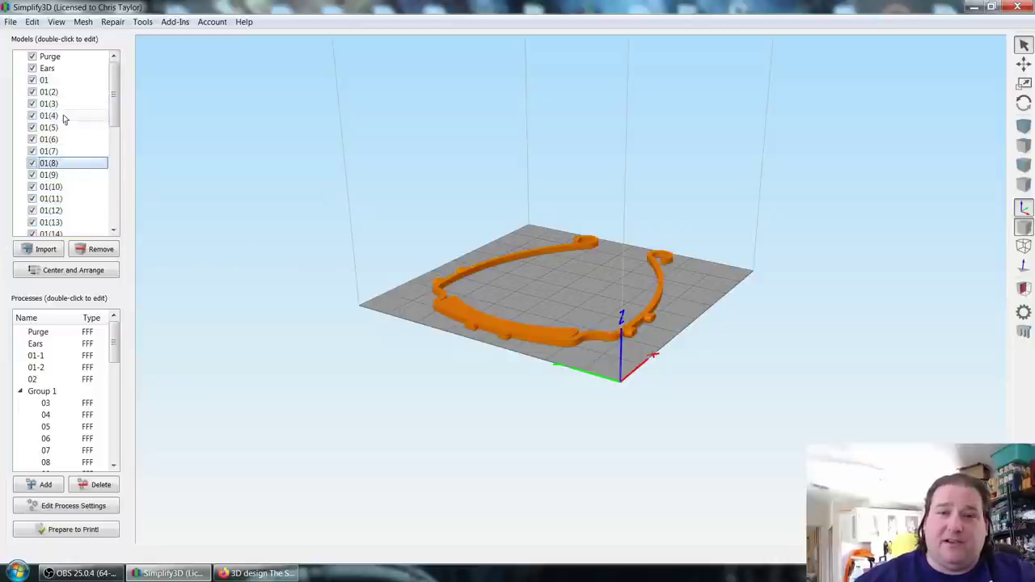
left_click(69, 104)
left_click(64, 163)
left_click(58, 200)
left_click(57, 222)
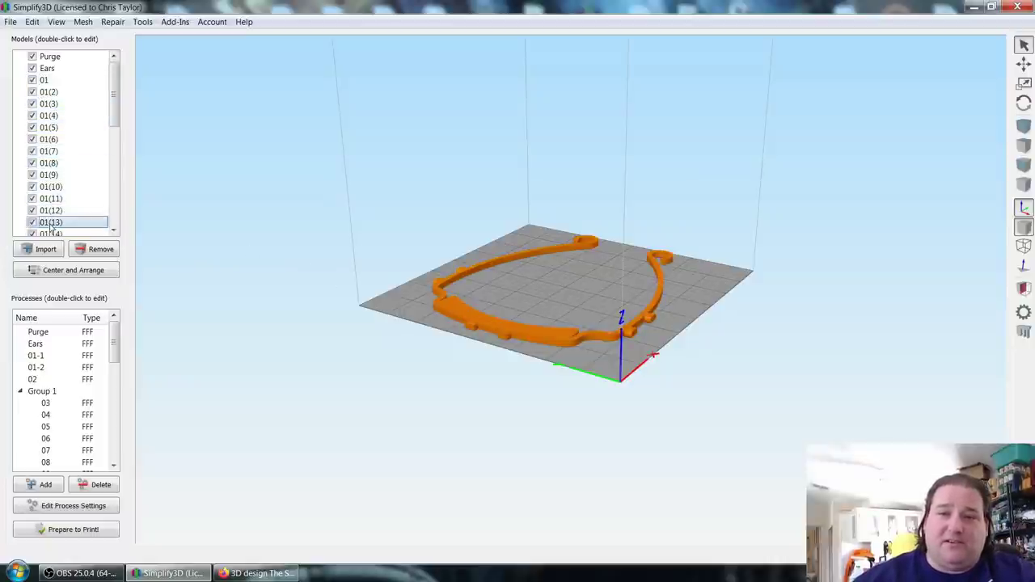
left_click(56, 175)
left_click(57, 163)
left_click(56, 115)
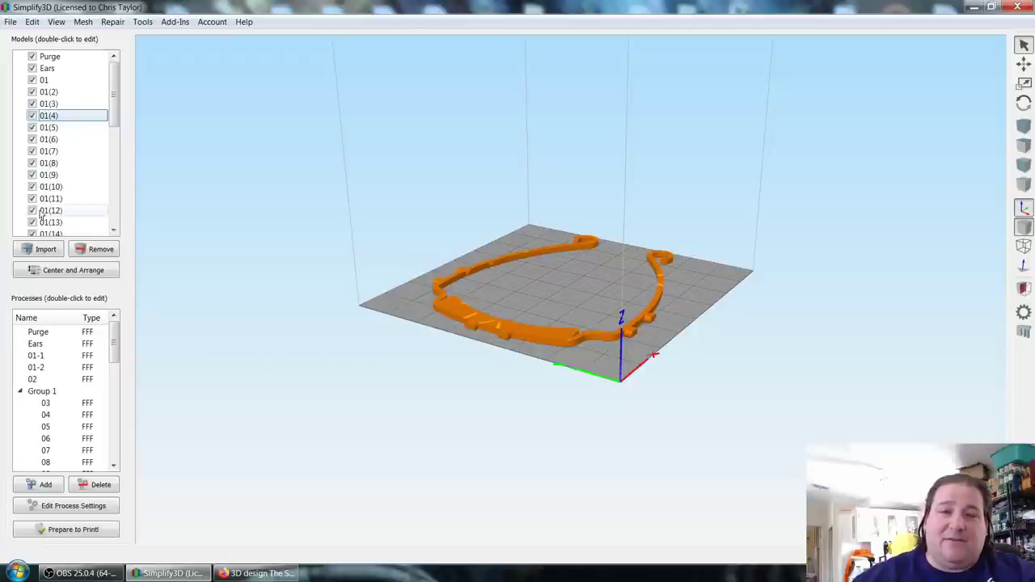
Step: Check the position settings of frame 01 and set the Z offset of copy 01(2) to 5.40 mm
double_click(78, 82)
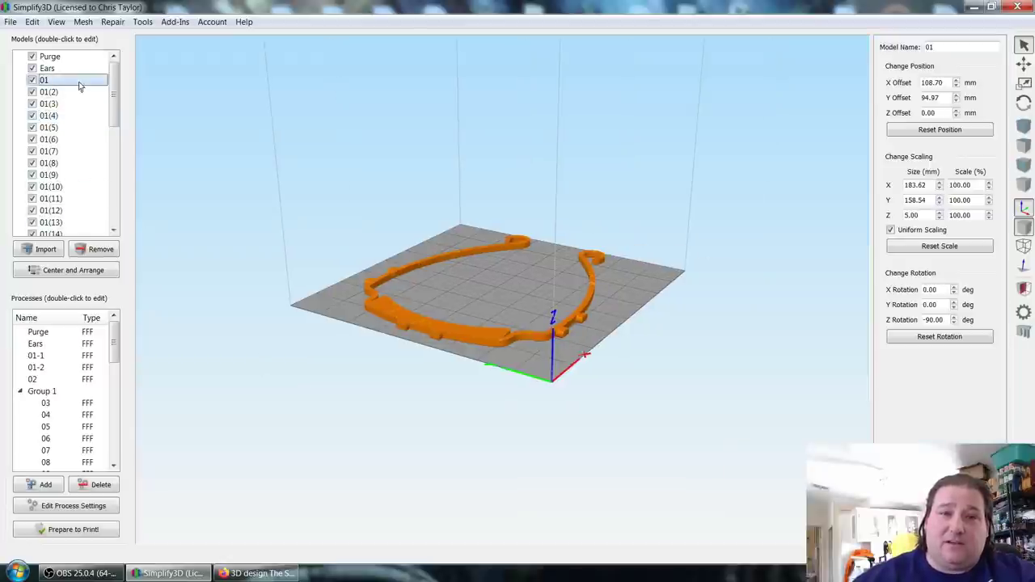
left_click(956, 130)
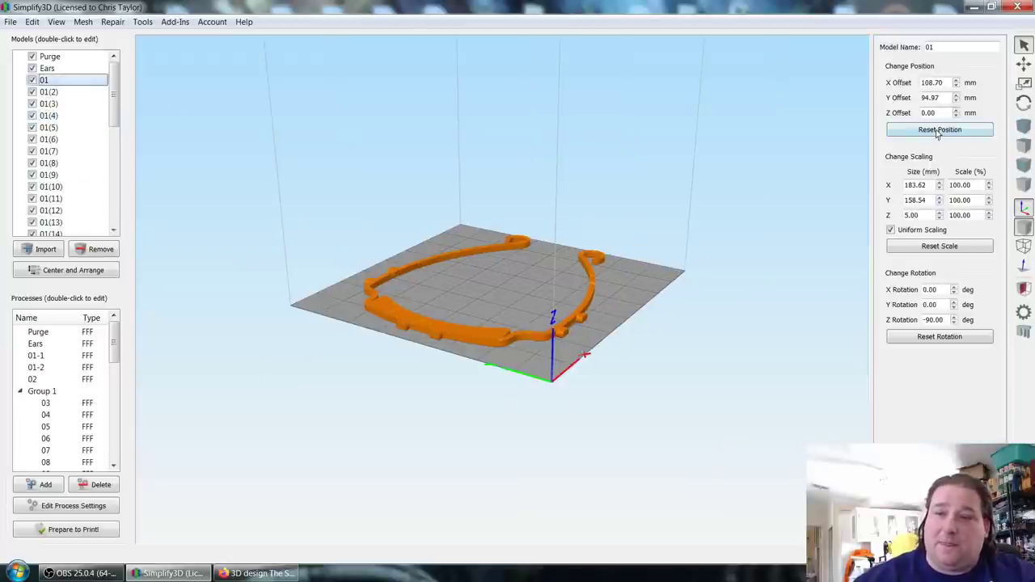
left_click(49, 92)
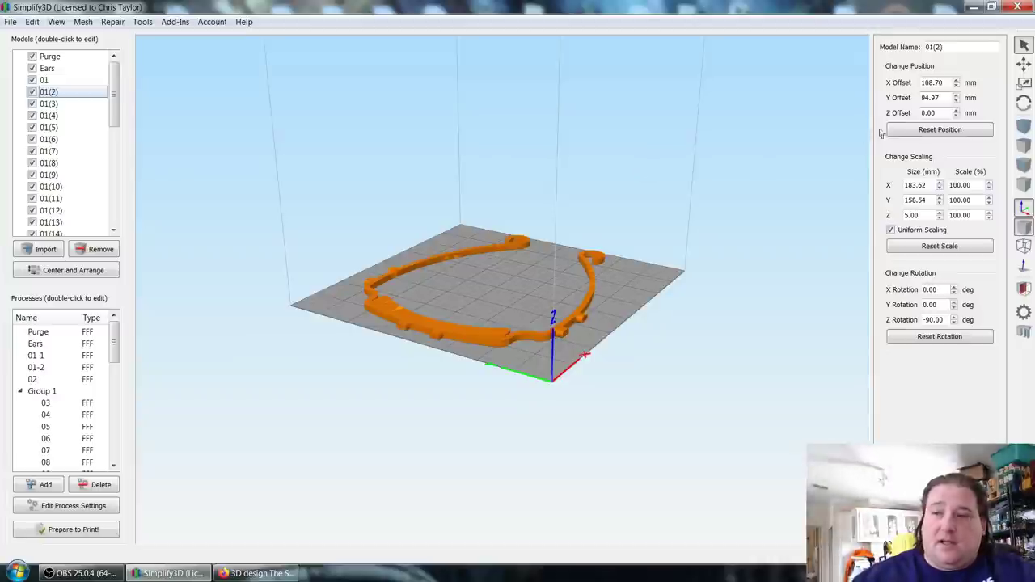
double_click(929, 112)
type("5.4")
key("Return")
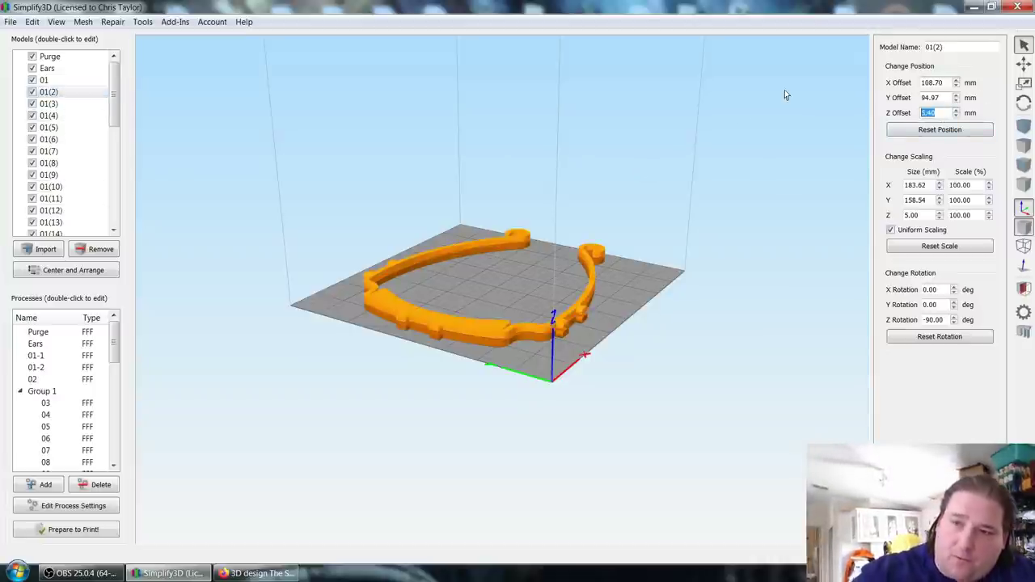
Step: Set the Z offset of frame copy 01(3) to 10.80 mm
scroll(558, 424, "up", 5)
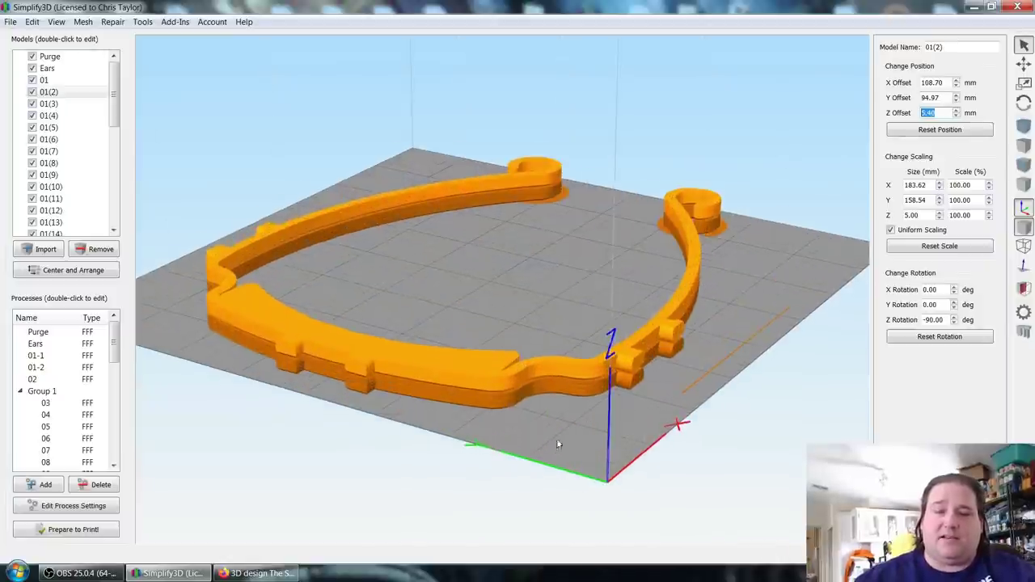
left_click_drag(556, 425, 566, 443)
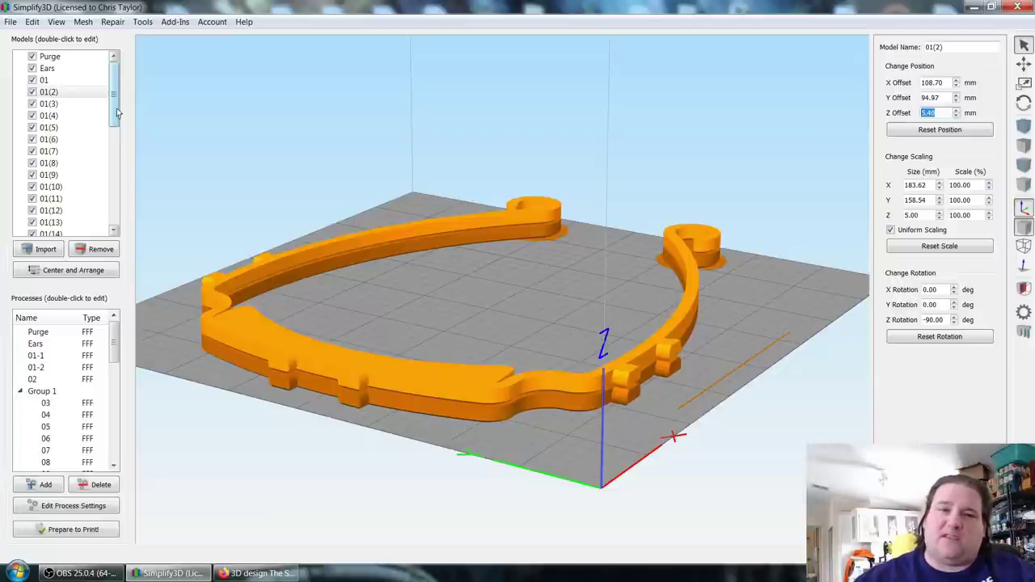
left_click(75, 104)
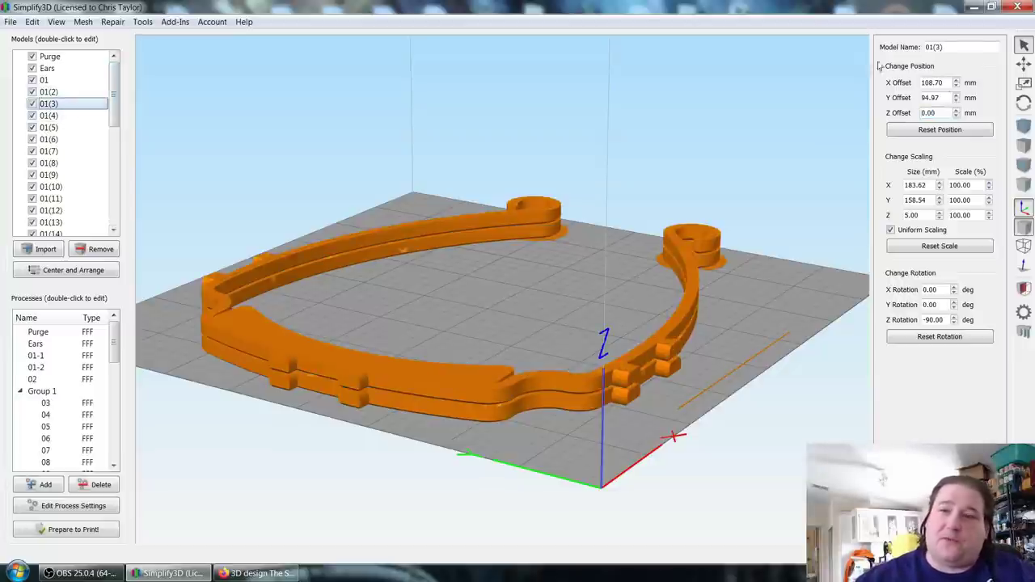
double_click(934, 113)
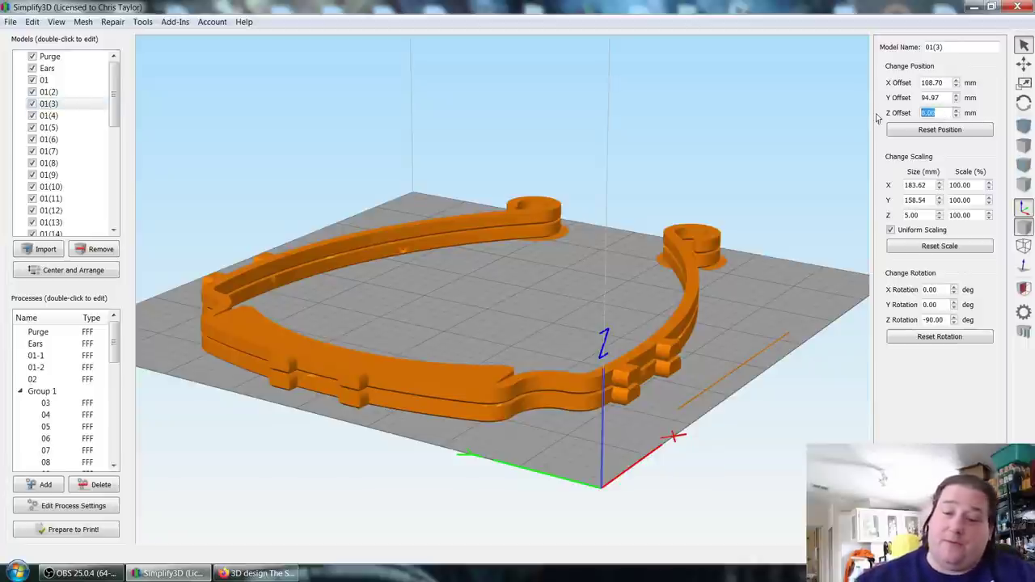
type("10.8")
key("Return")
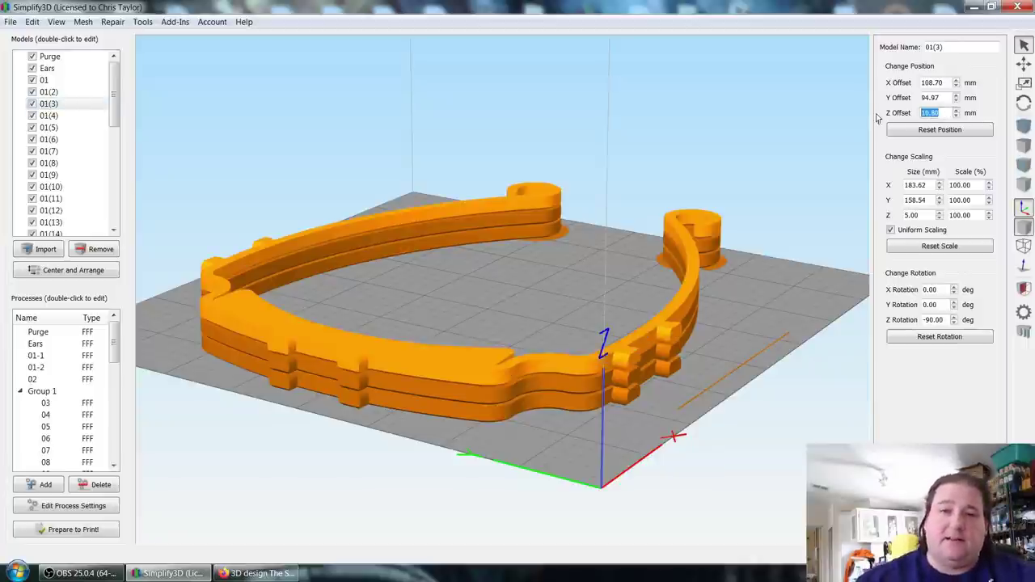
Step: Set the Z offset of frame copy 01(4) to 16.20 mm
left_click(73, 116)
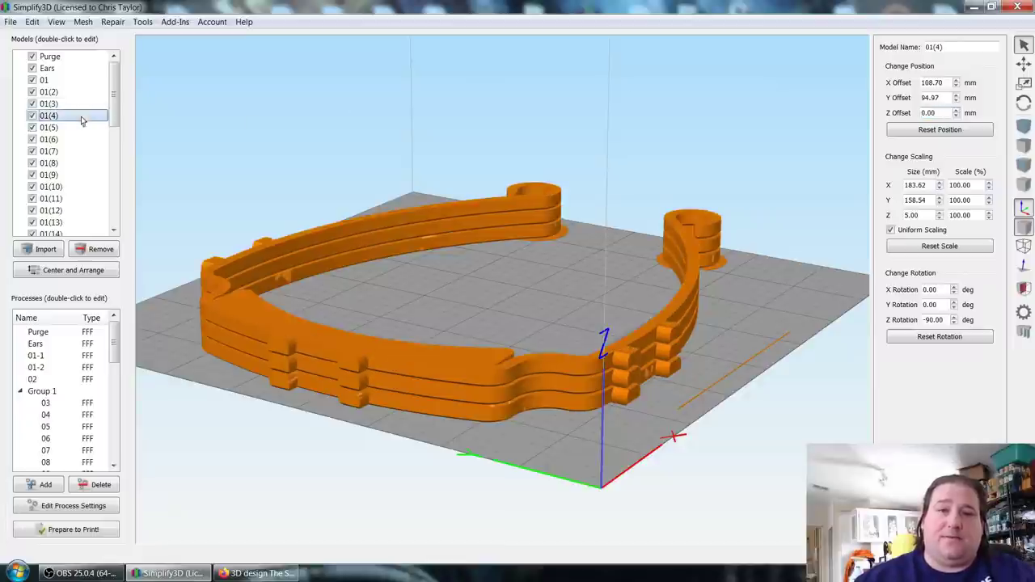
left_click(944, 112)
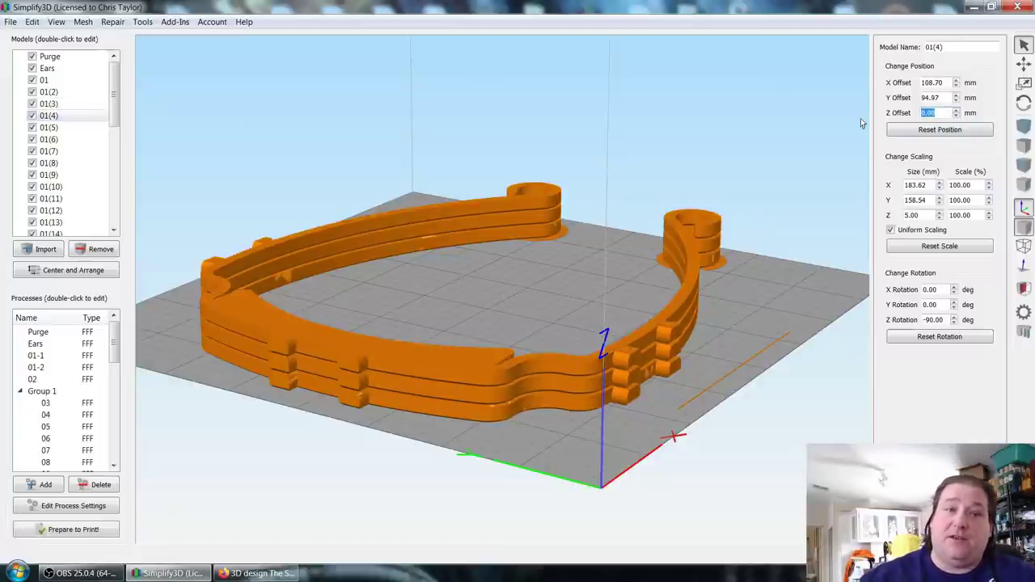
type("1")
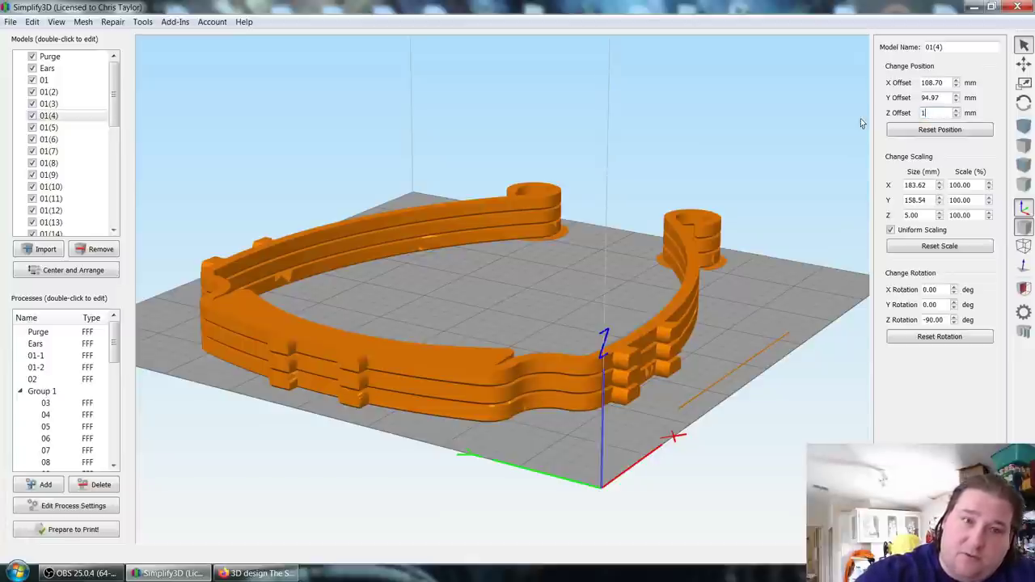
type("56.2")
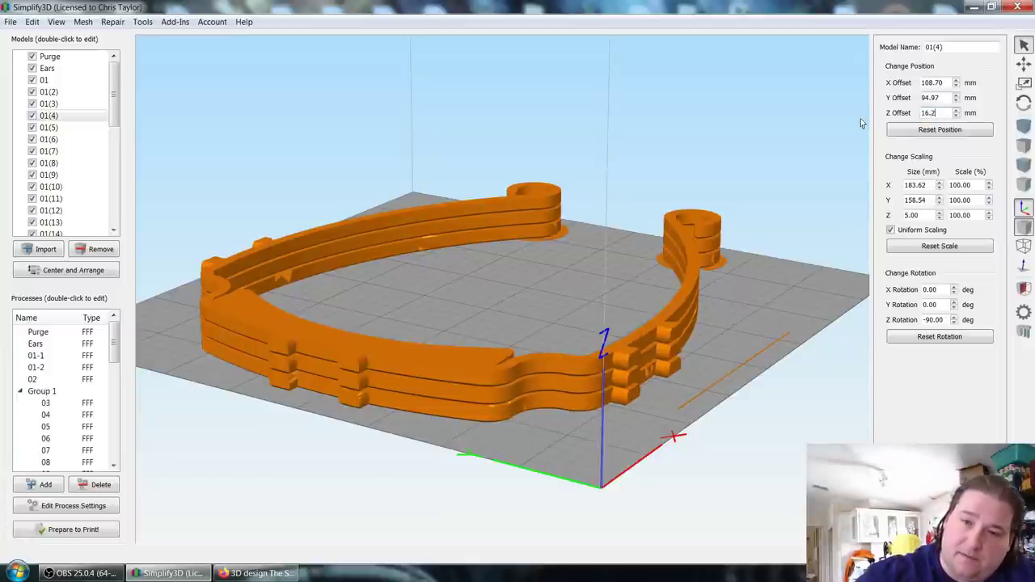
key("Return")
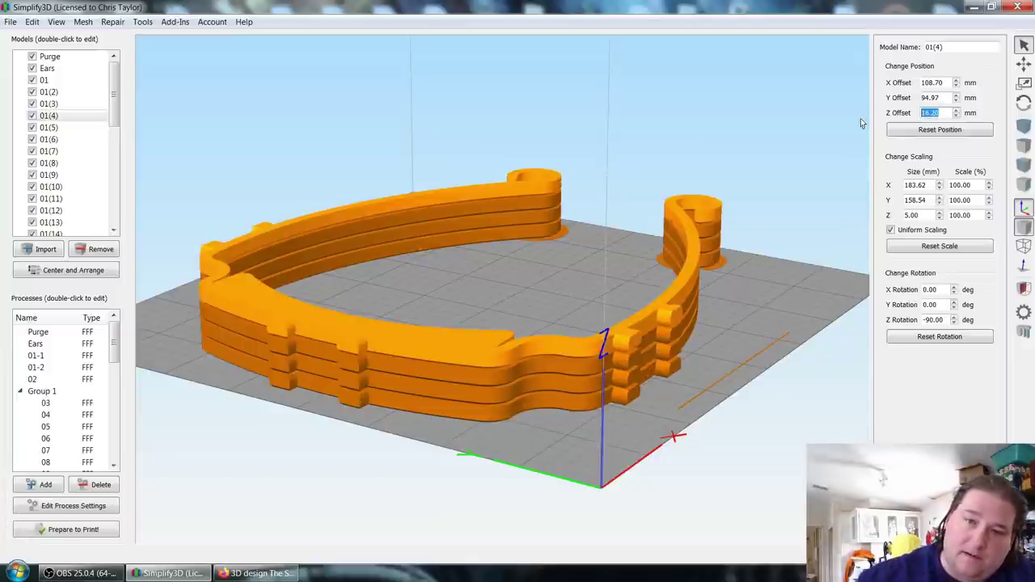
Step: Set the Z offset of frame copy 01(5) to 21.60 mm
left_click(80, 130)
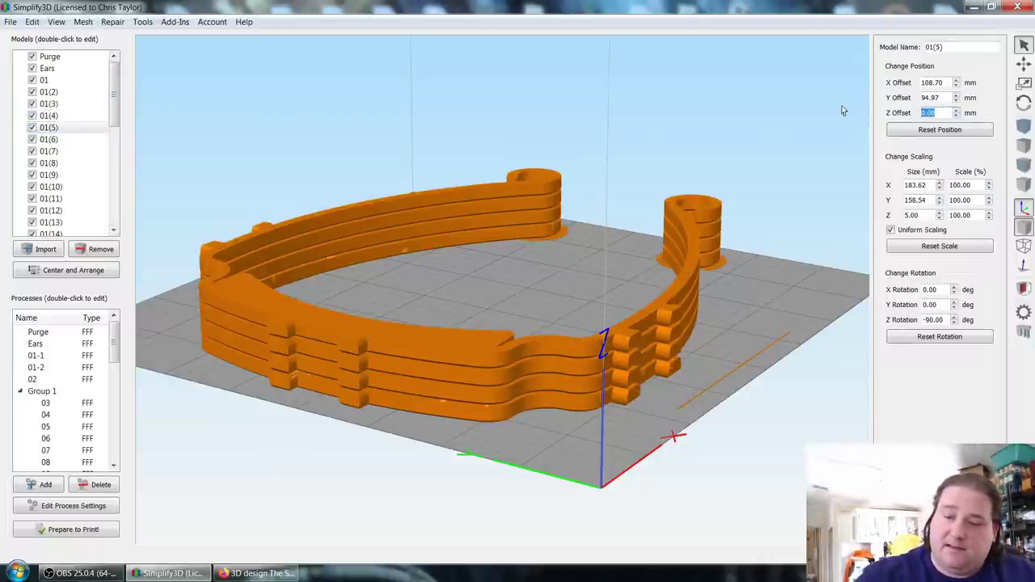
type("21.6")
key("Return")
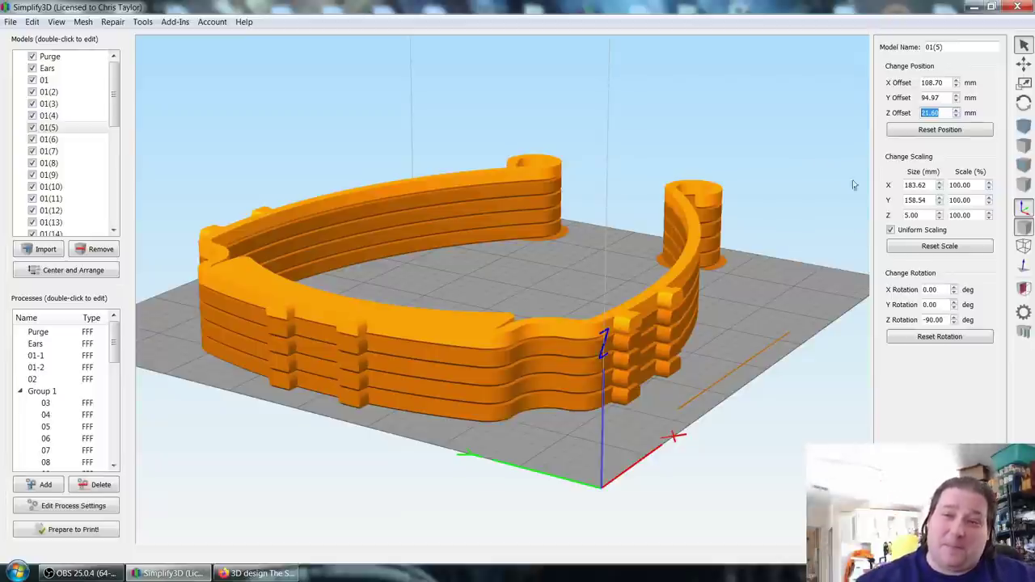
Step: Select the second frame from the bottom of the stack, 01(2), and set its Z offset to 5.50 mm
right_click_drag(764, 352, 782, 327)
mouse_move(782, 328)
left_mouse_down()
mouse_move(775, 305)
mouse_move(773, 340)
left_mouse_up()
left_click(486, 372)
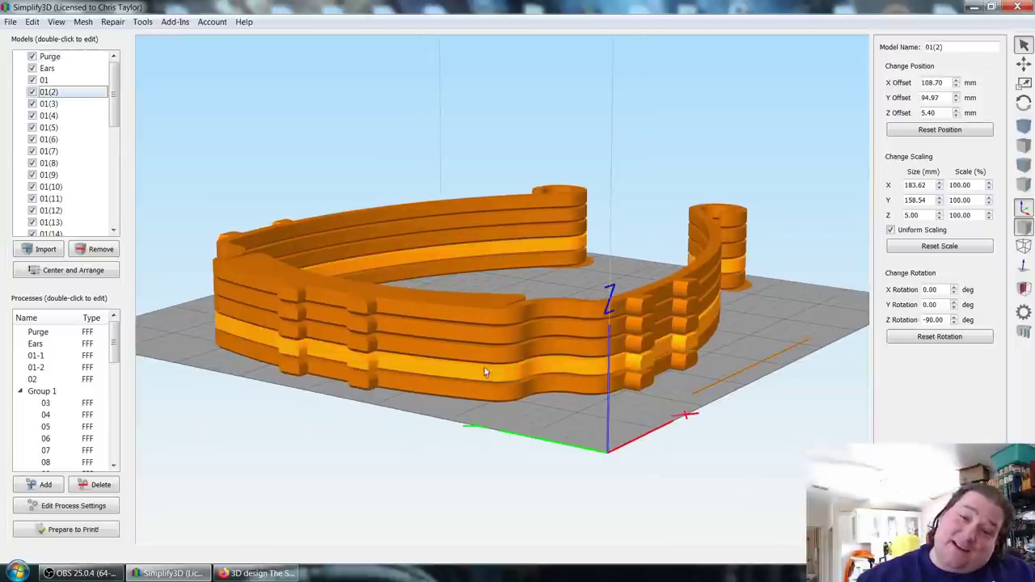
double_click(940, 113)
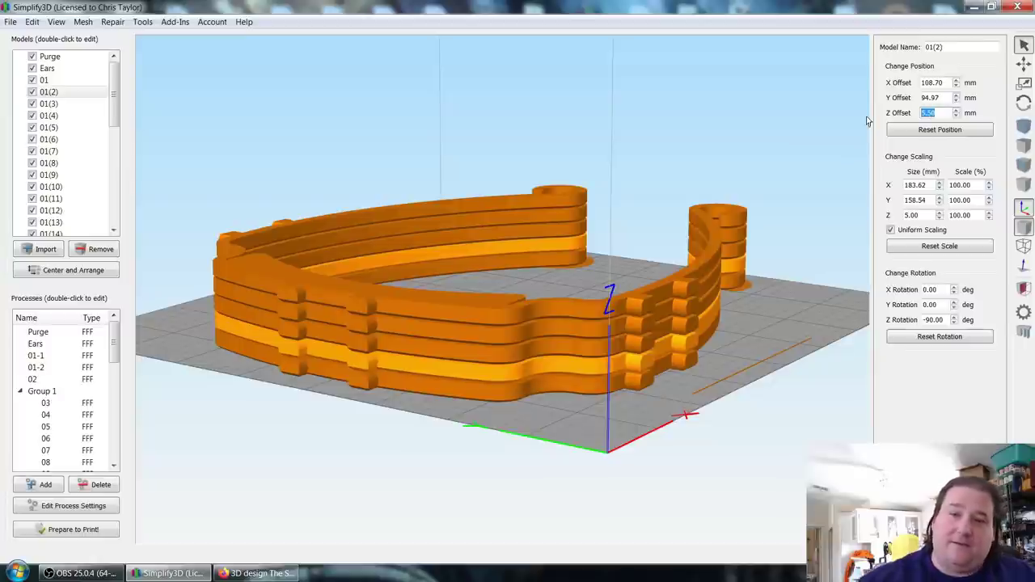
Step: Select the third frame in the stack, 01(3), and raise its Z offset to 11.00 mm
left_click(478, 362)
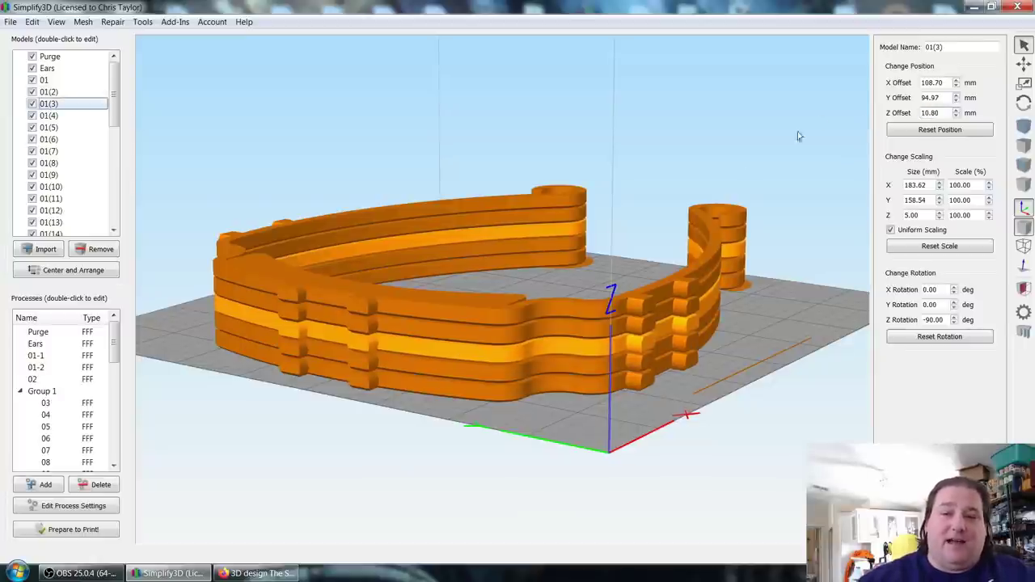
double_click(940, 112)
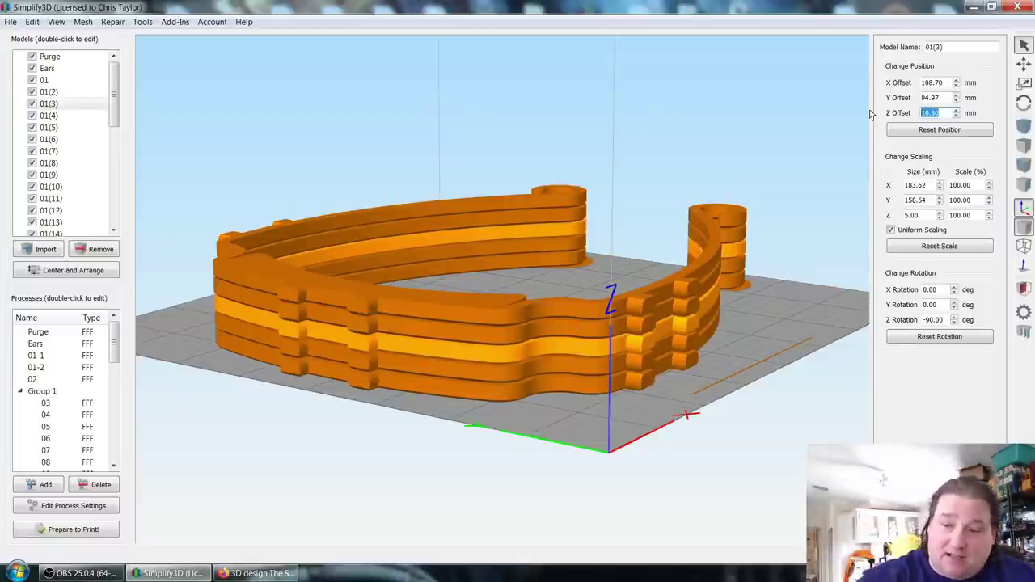
key("Up")
key("Up")
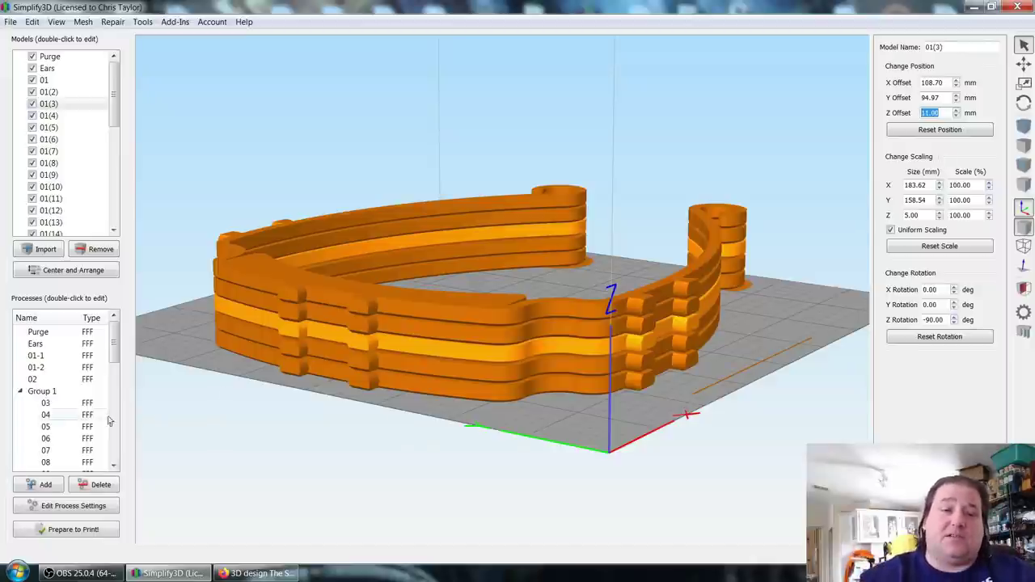
Step: Open the settings of process 04 and check its printing speeds, first layer speed and extruder toolhead settings
double_click(73, 415)
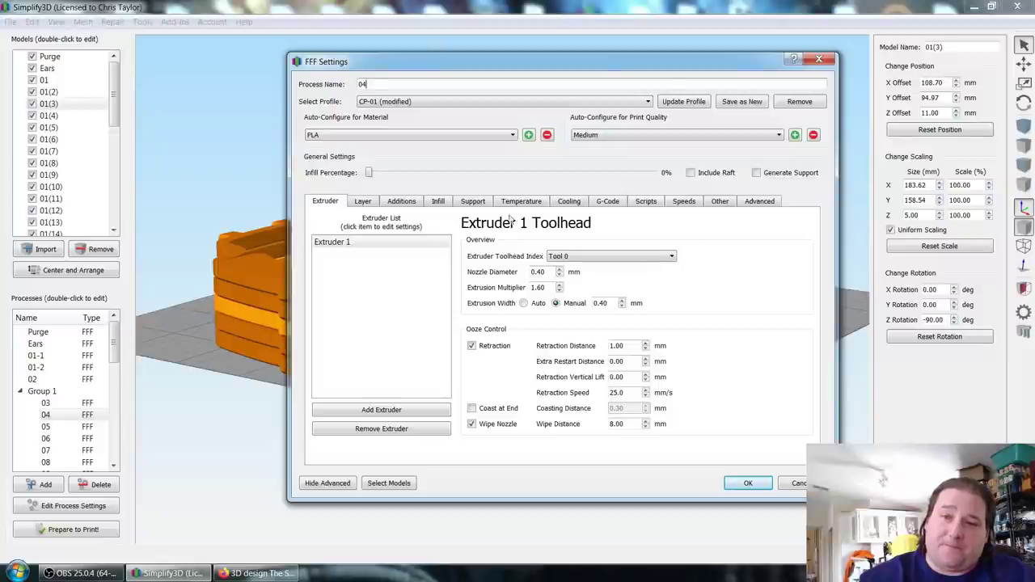
left_click(685, 206)
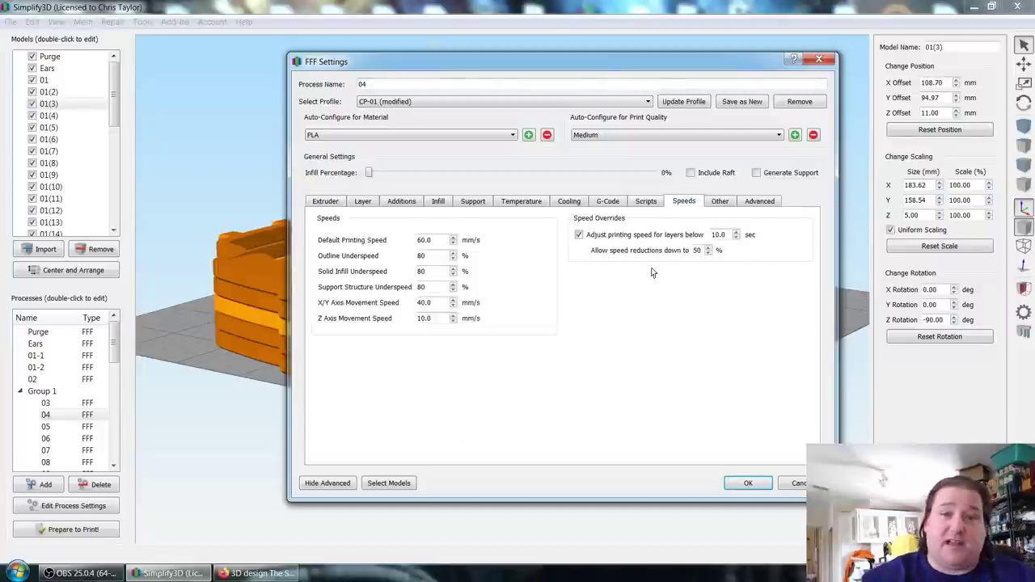
left_click(373, 205)
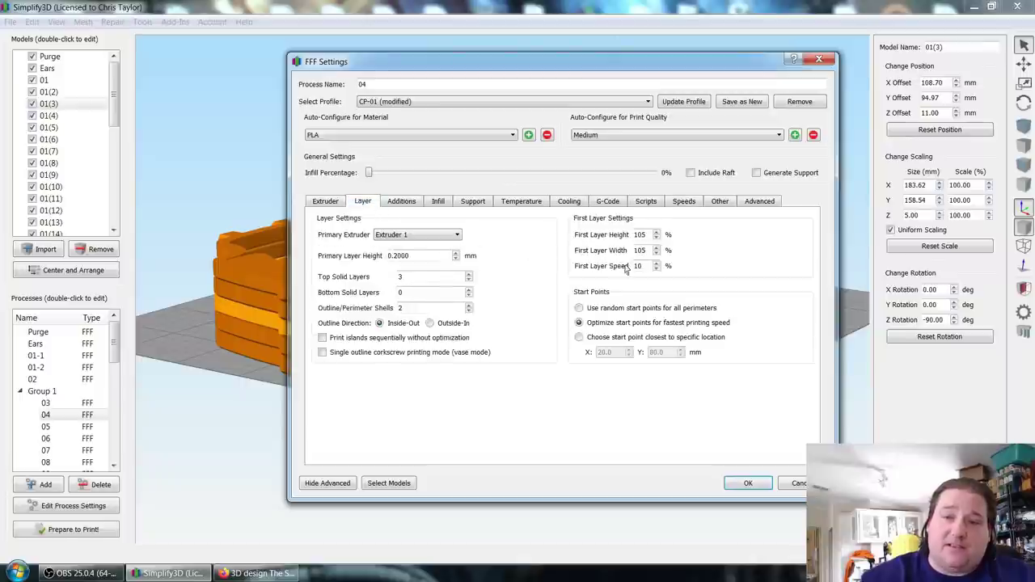
left_click_drag(649, 266, 621, 271)
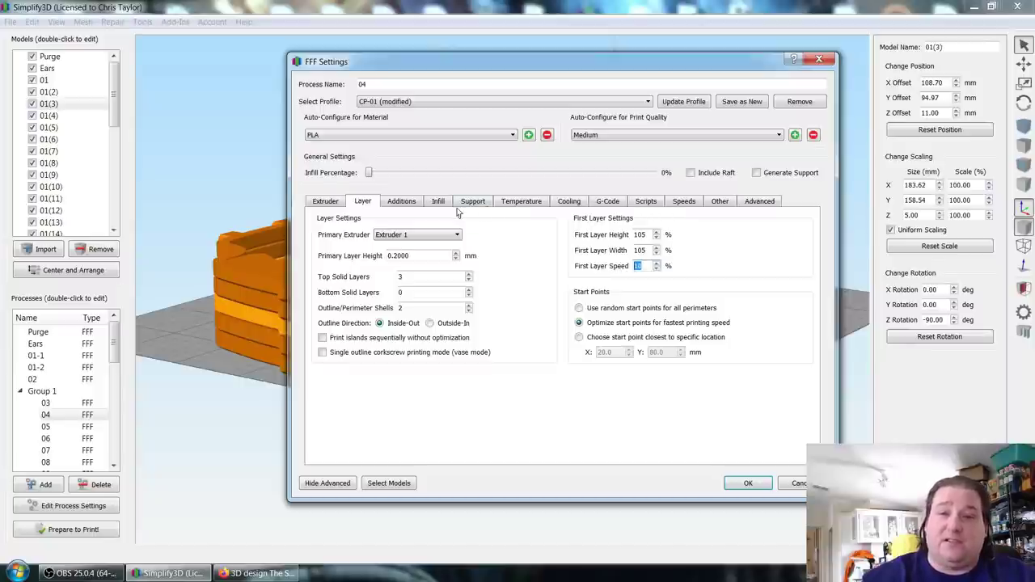
left_click(330, 204)
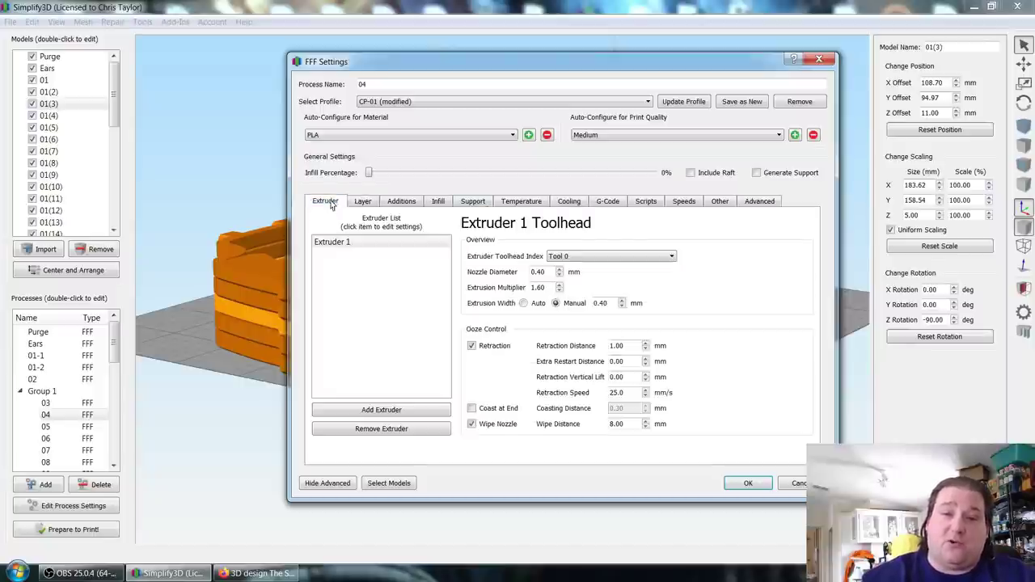
Step: Review process 04's speed overrides, primary extruder temperature setpoints, and first layer height and width
left_click(684, 202)
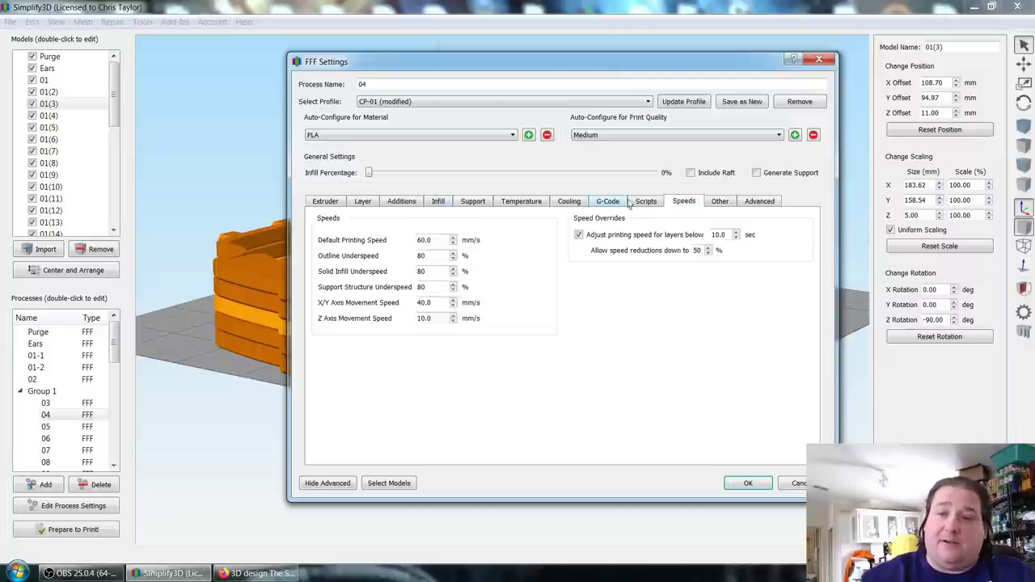
left_click(524, 202)
left_click(411, 242)
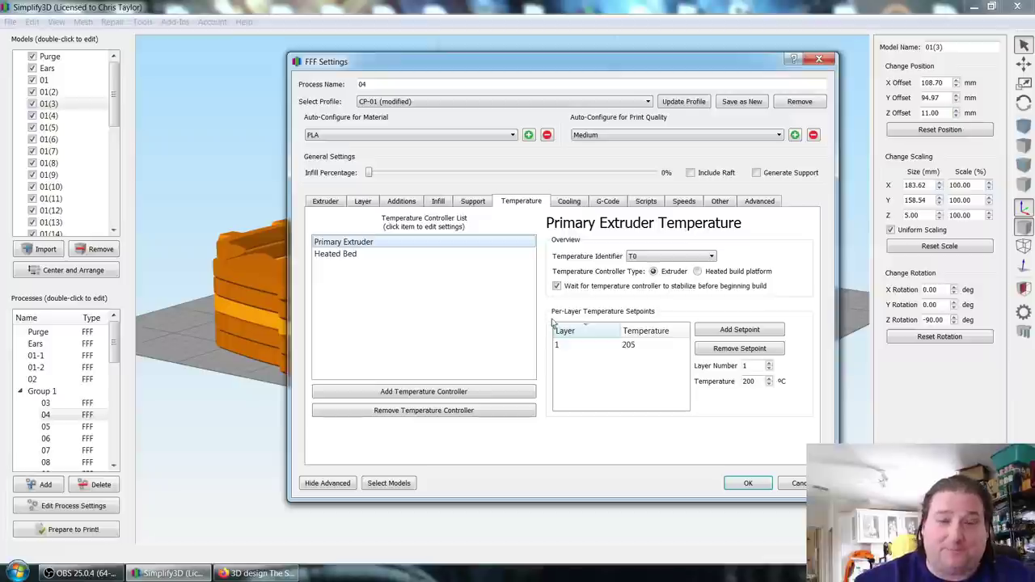
left_click(369, 203)
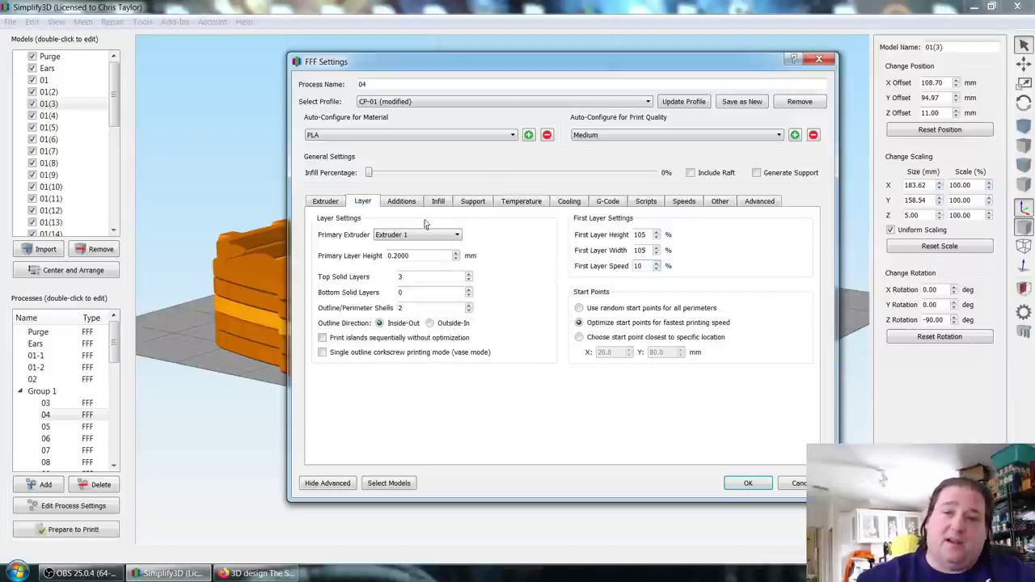
double_click(640, 234)
double_click(639, 250)
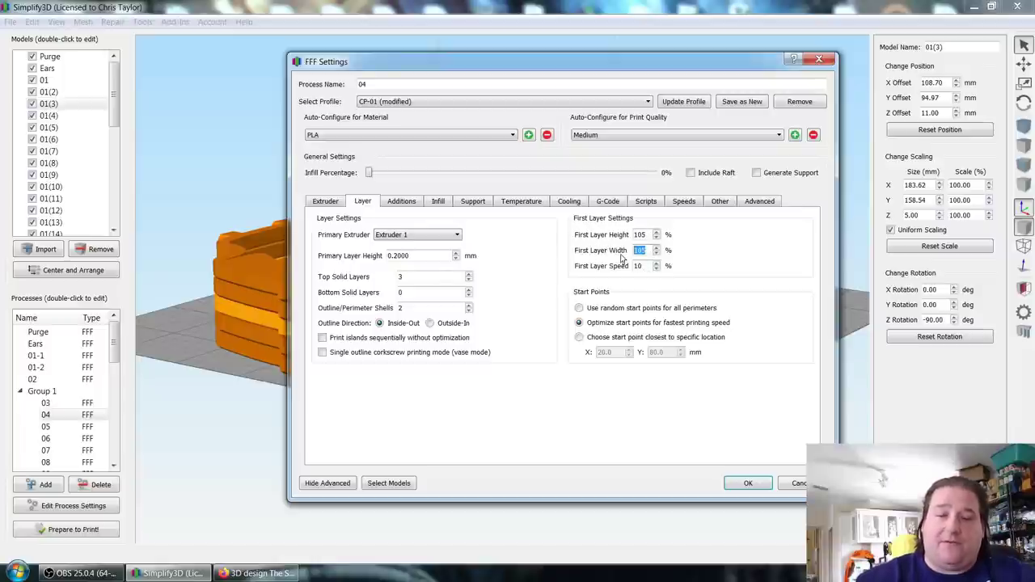